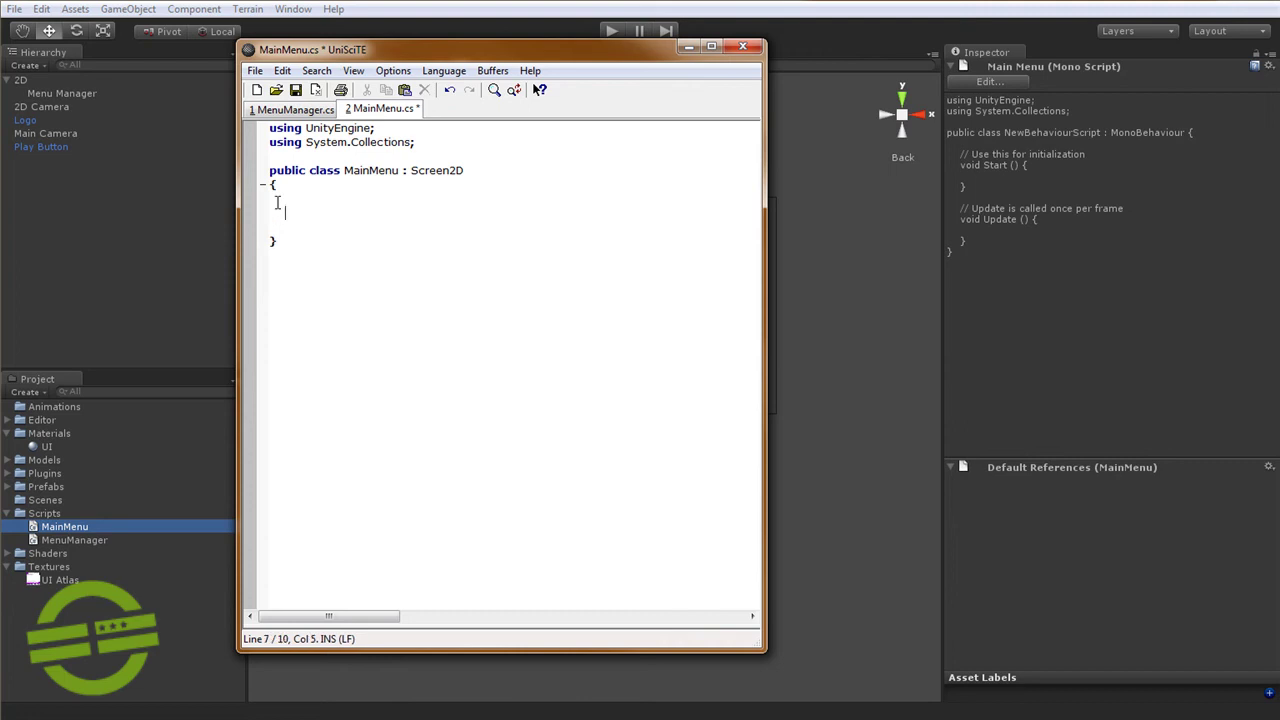
Step: Save MainMenu.cs with the MainMenu class deriving from Screen2D
key(ctrl+s)
Step: Create a new empty GameObject named 'Main Menu'
click(243, 86)
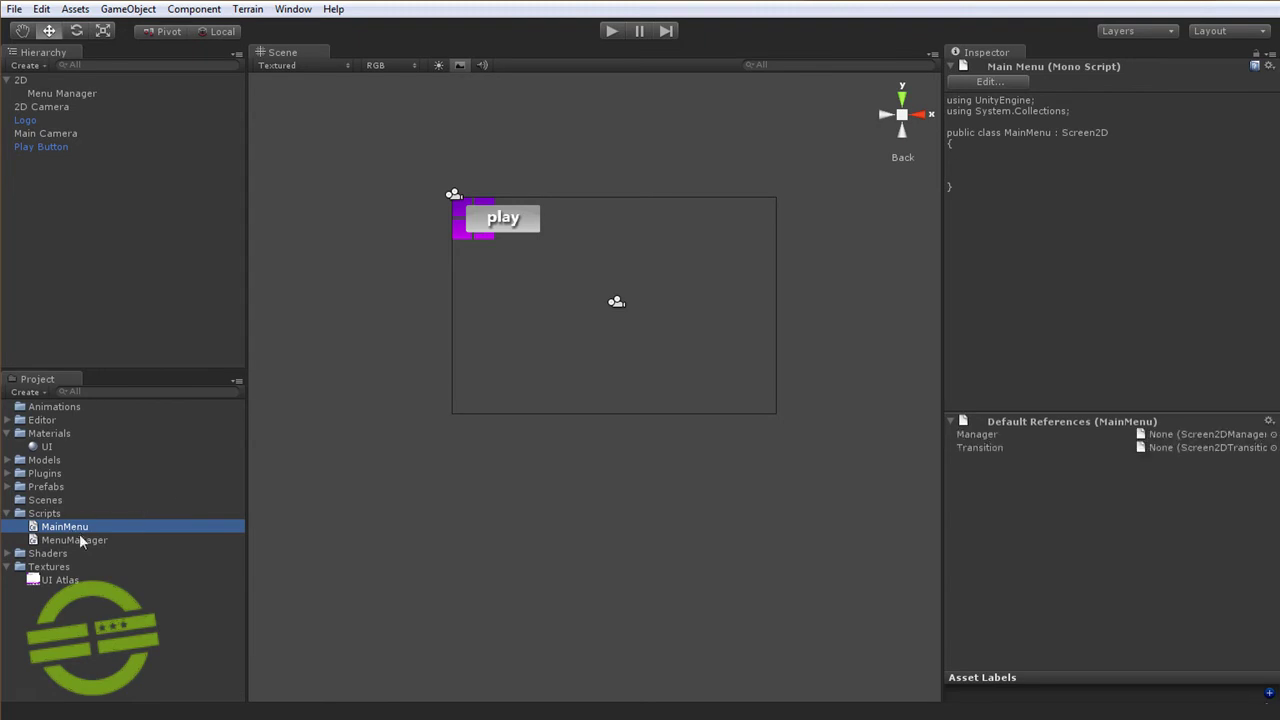
click(50, 93)
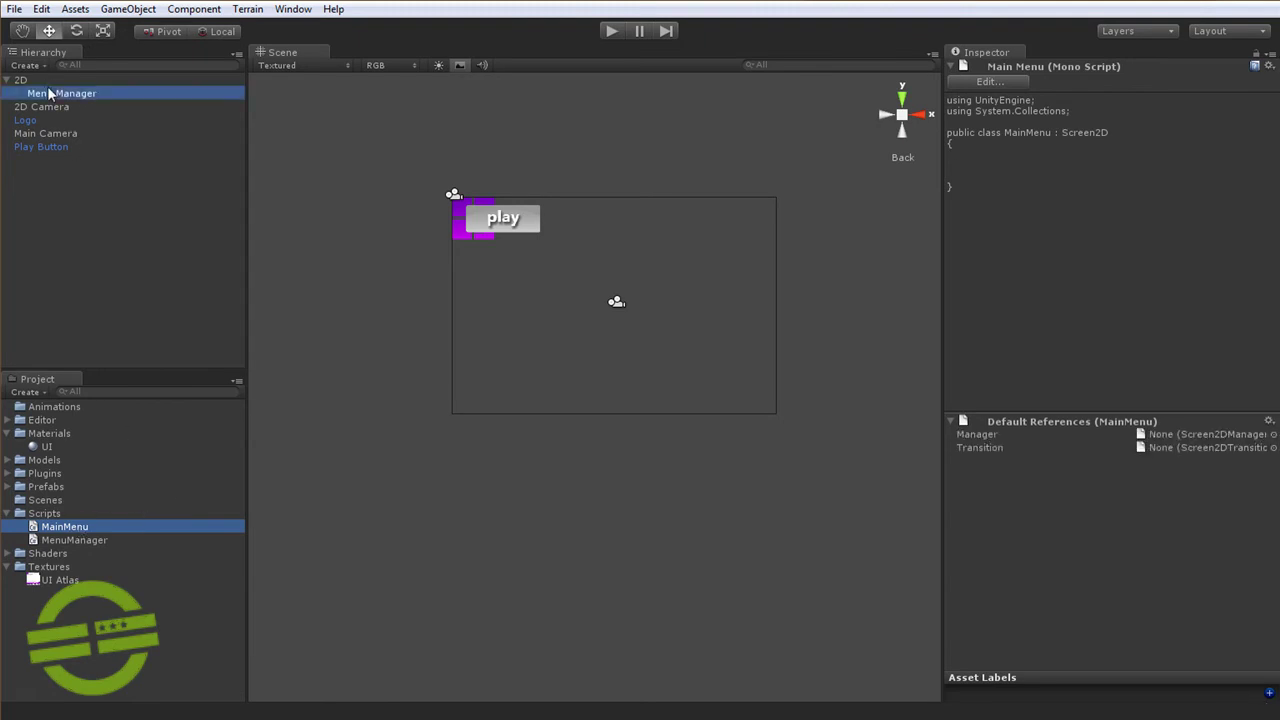
key(ctrl+shift+n)
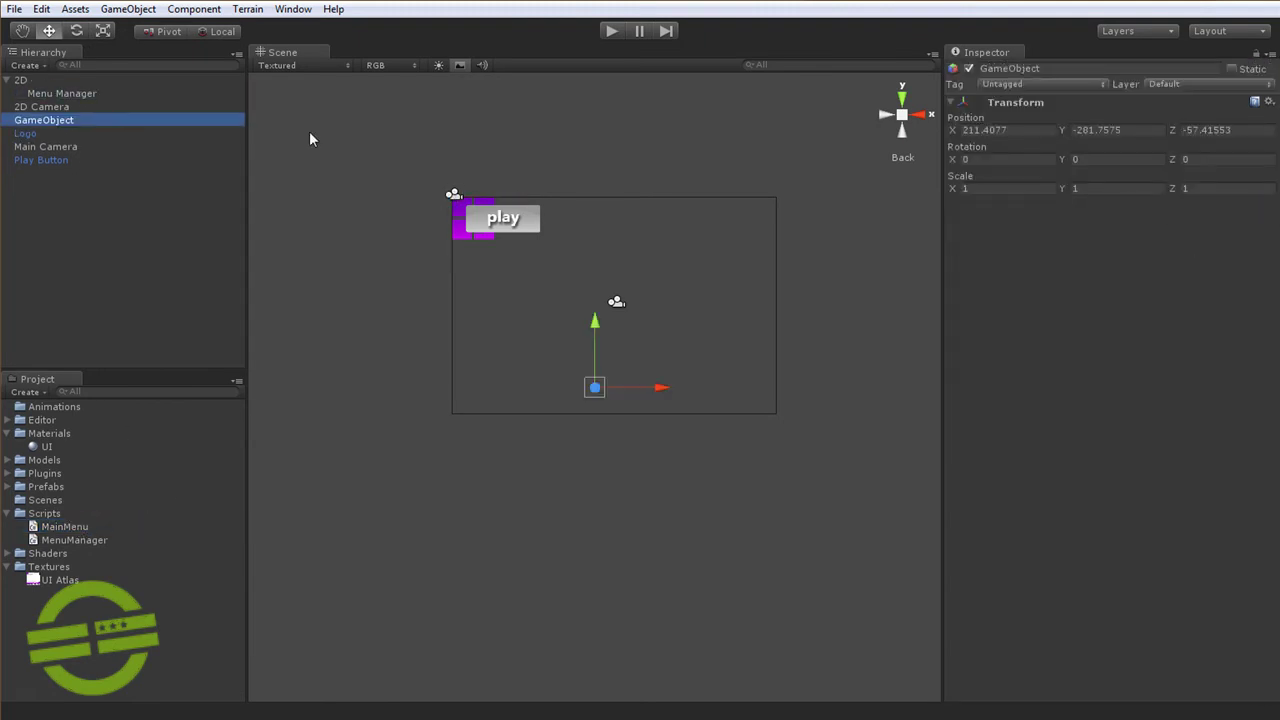
click(83, 119)
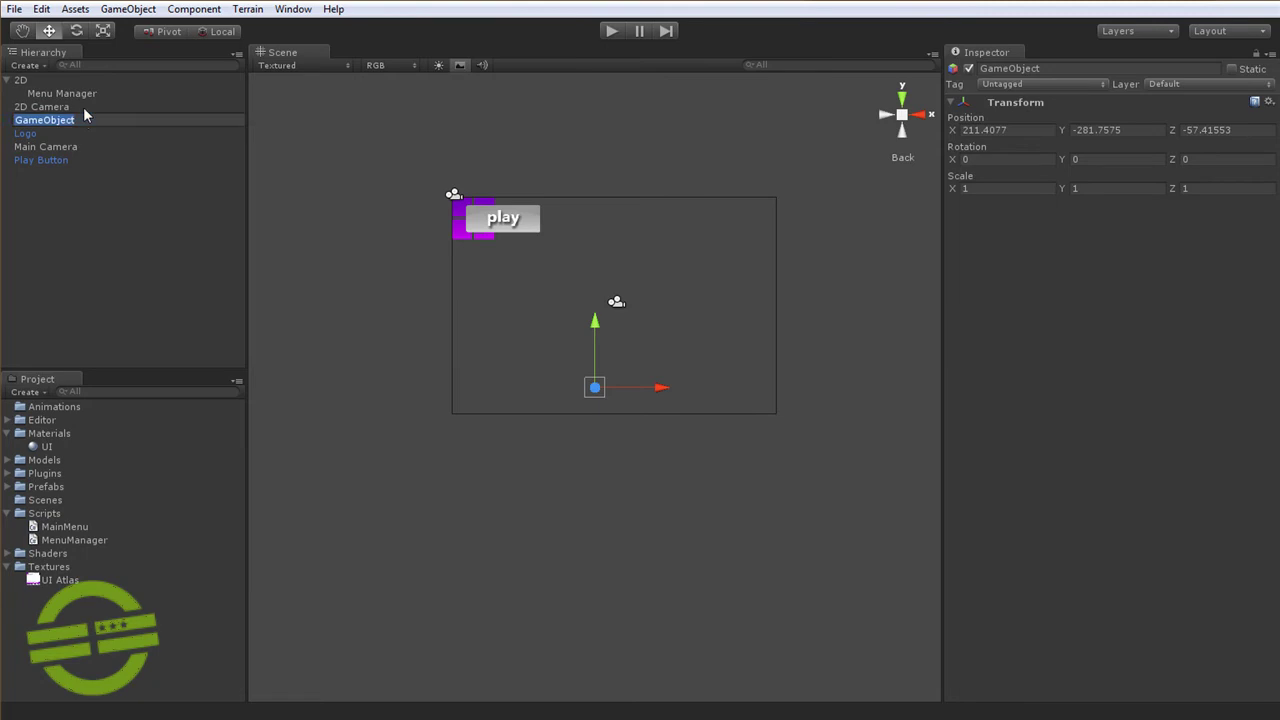
text(Main Menu)
key(Return)
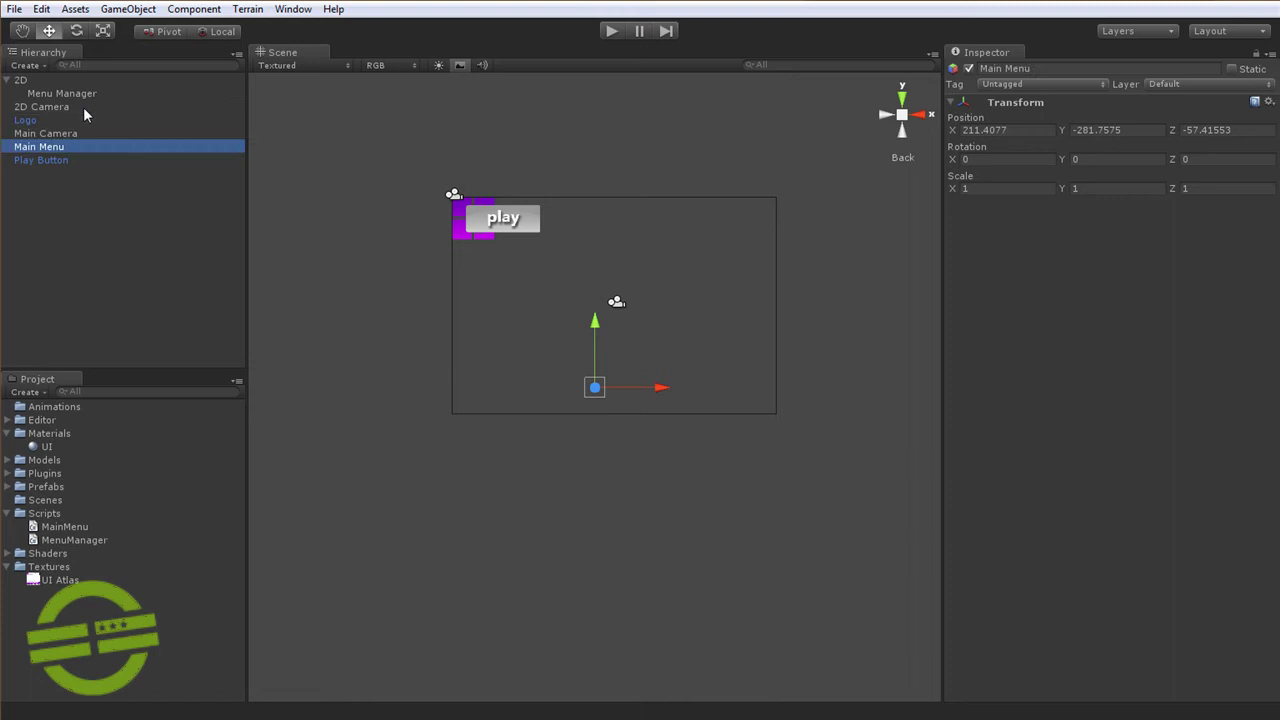
Step: Reset Main Menu's position and rotation to 0, 0, 0 and nest it under Menu Manager
click(1004, 130)
text(0)
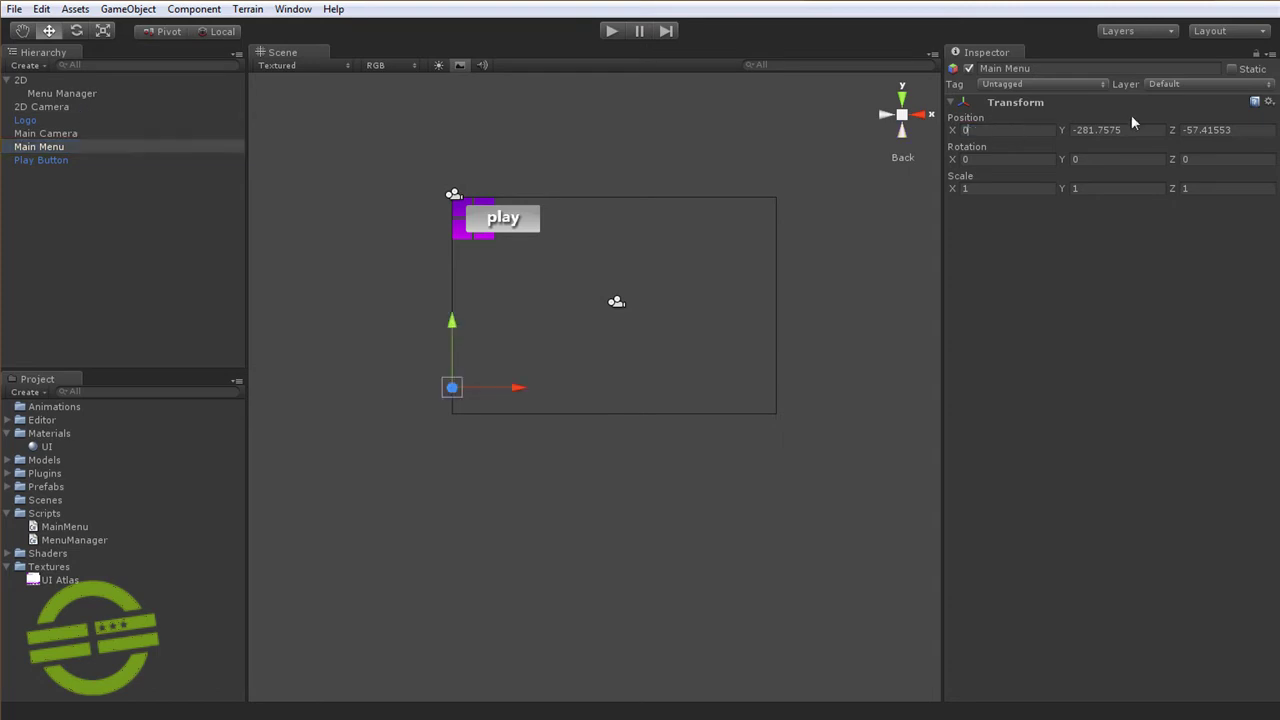
text(0)
key(Tab)
text(0)
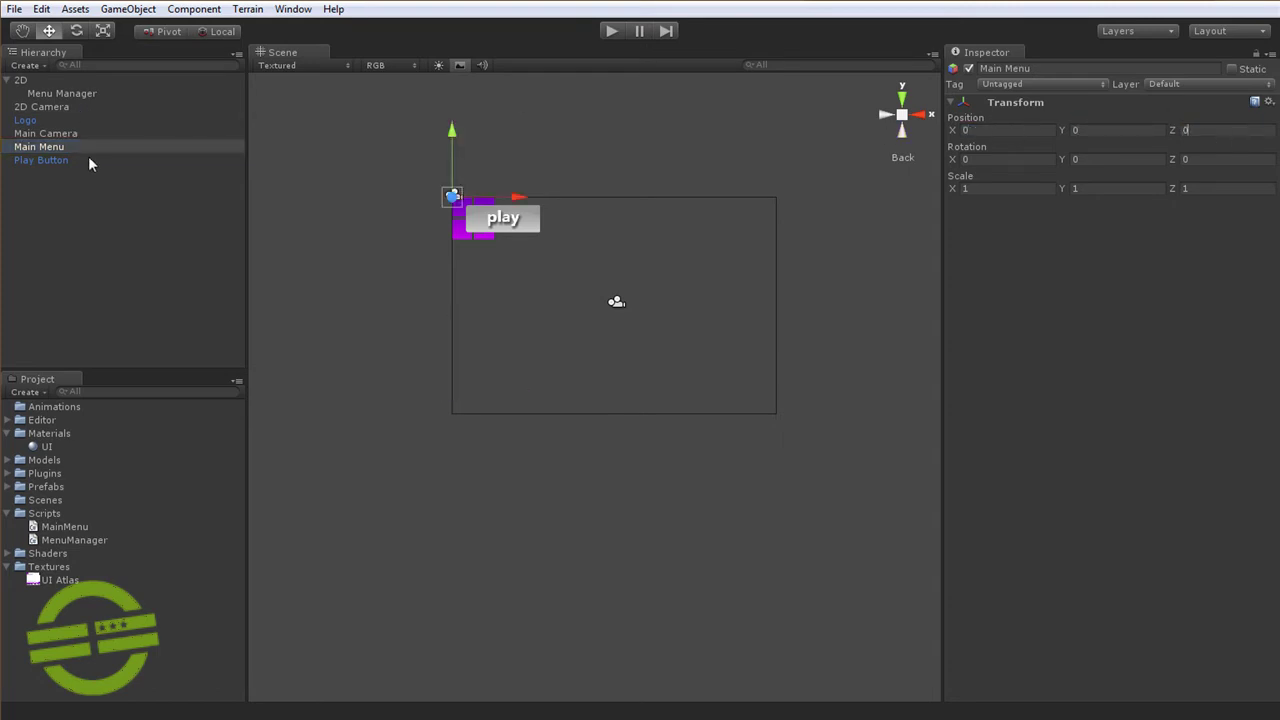
drag(83, 147, 112, 92)
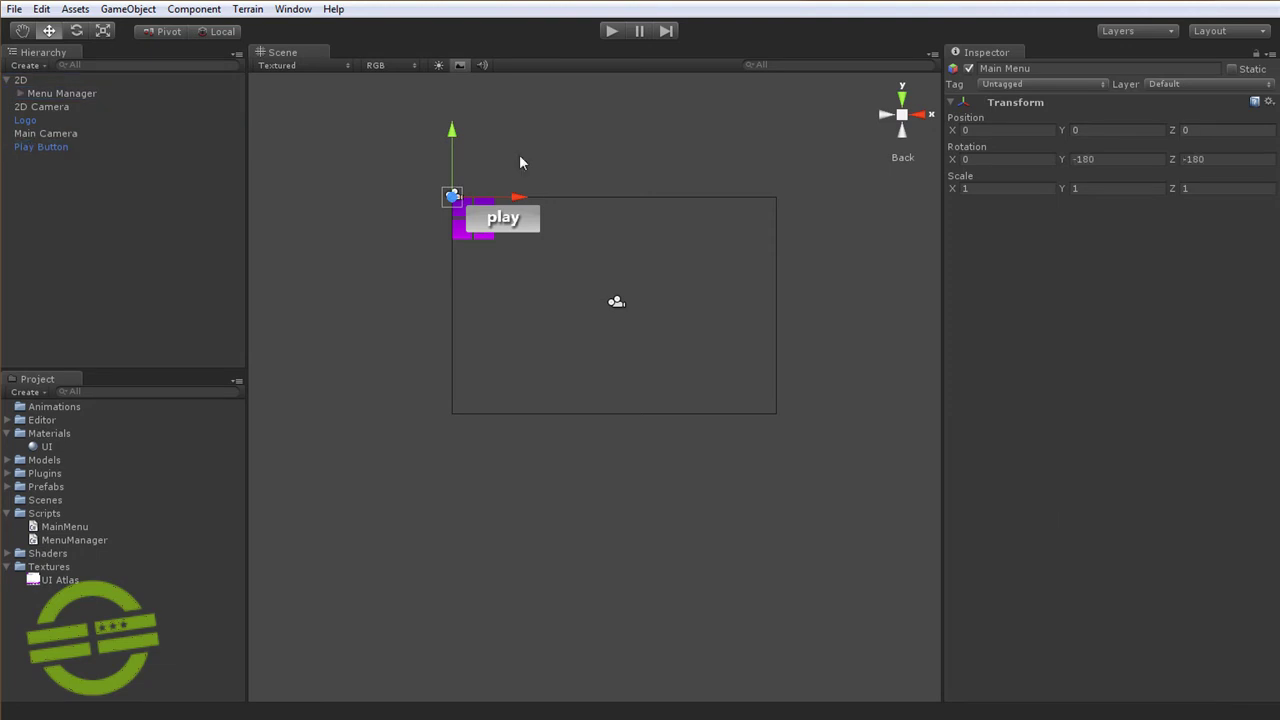
click(20, 93)
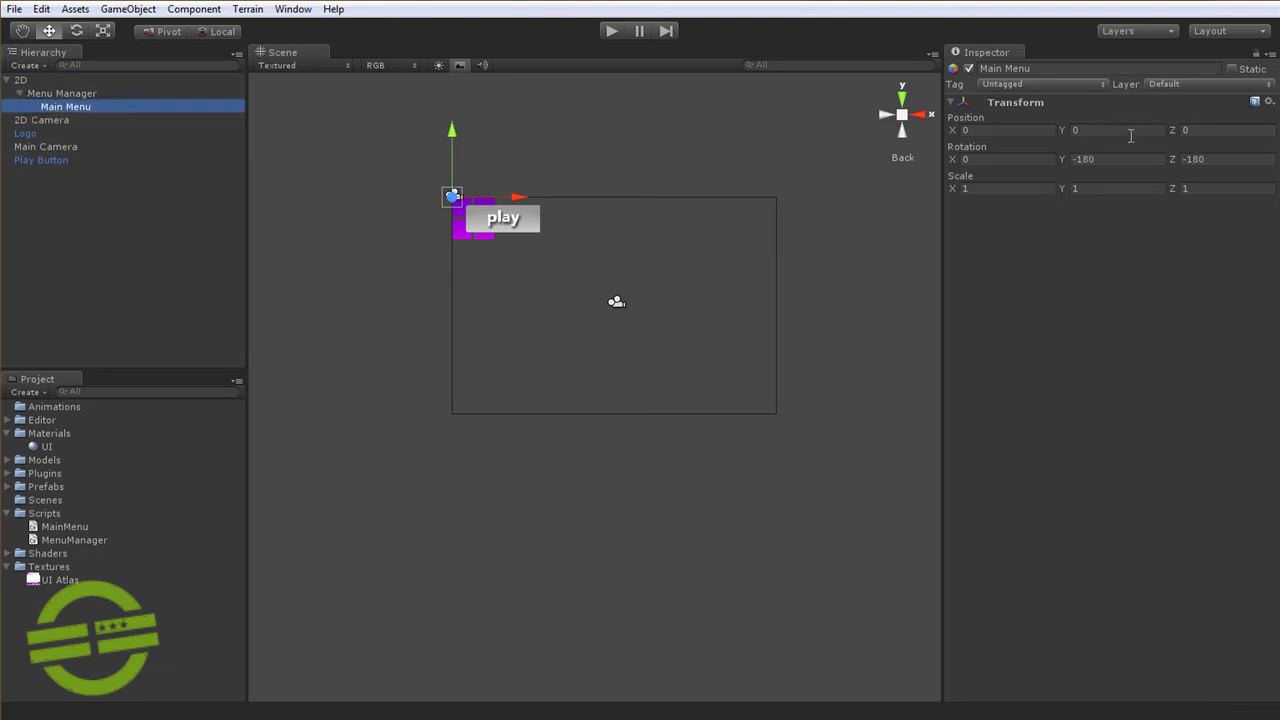
click(1100, 158)
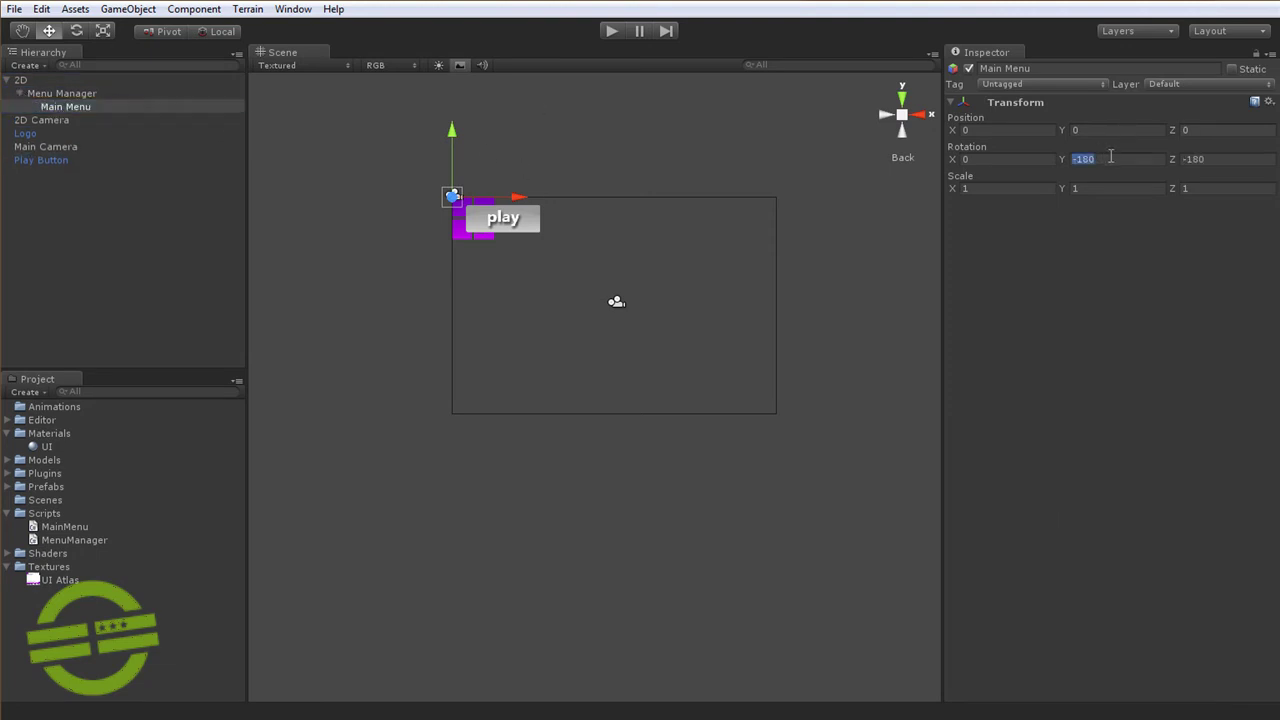
text(0)
click(1220, 159)
text(0)
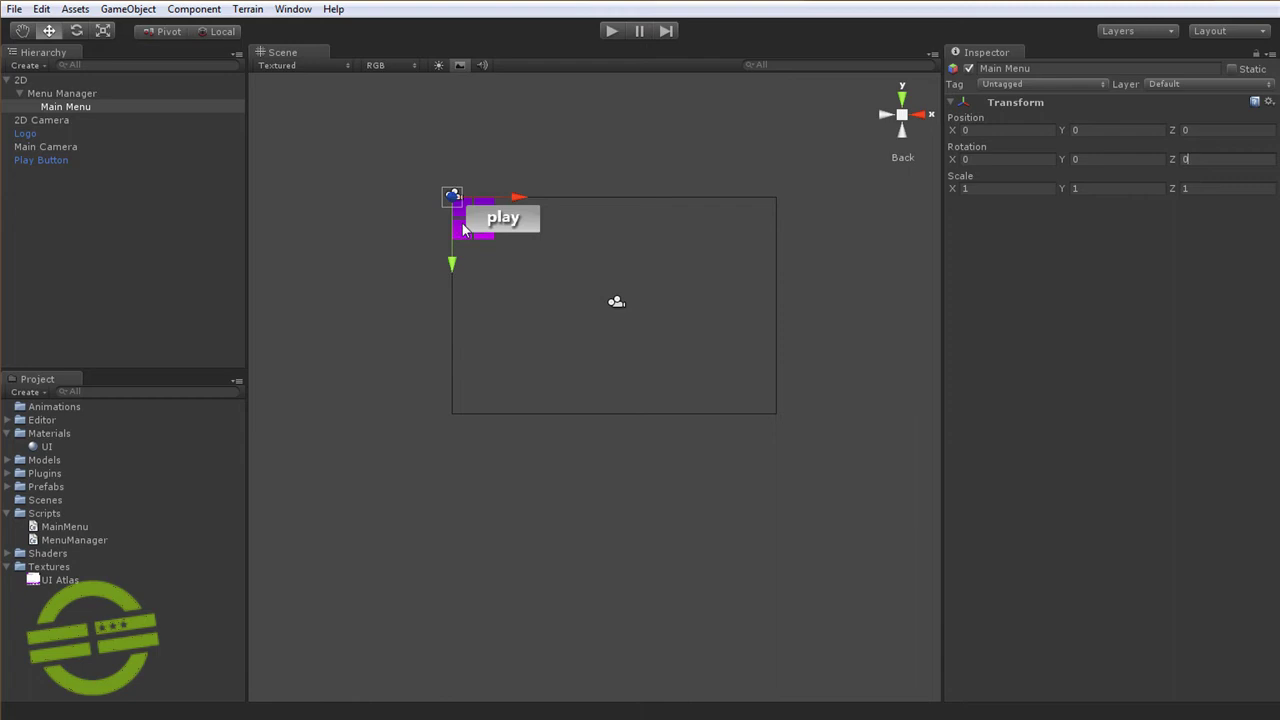
Step: Nest Play Button under Main Menu and drag it to the frame's bottom centre
click(56, 160)
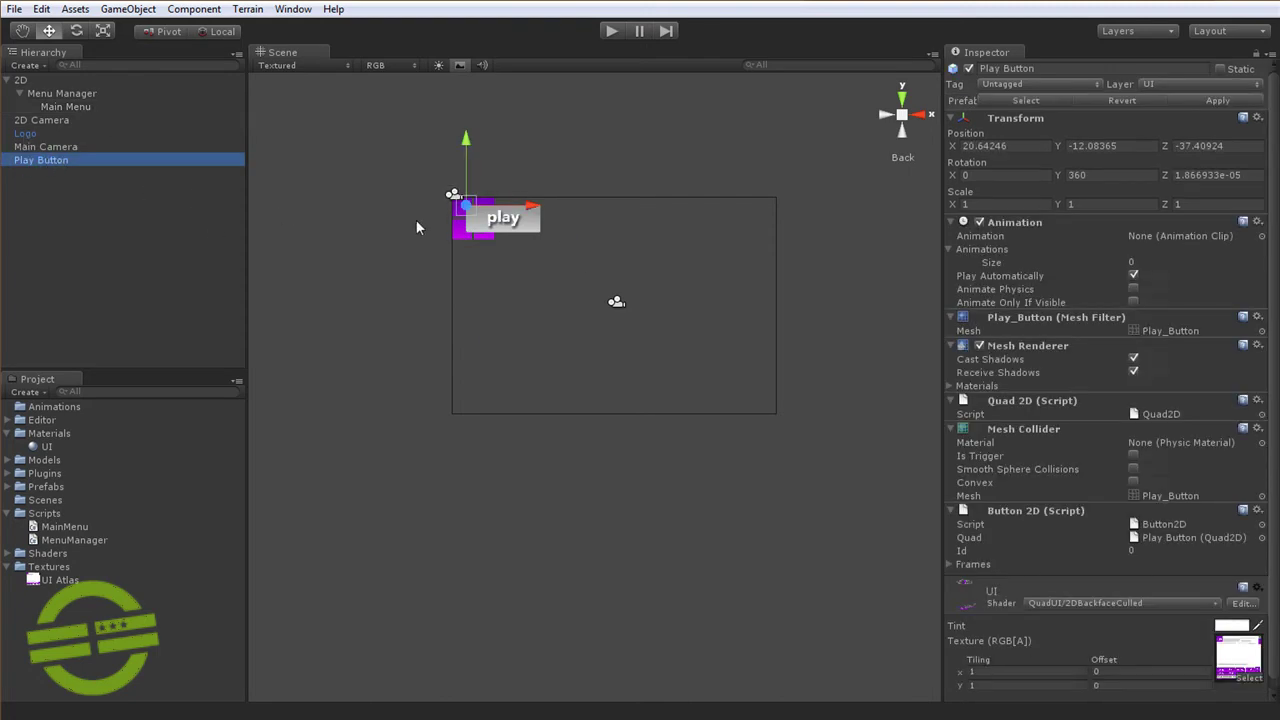
drag(62, 163, 116, 106)
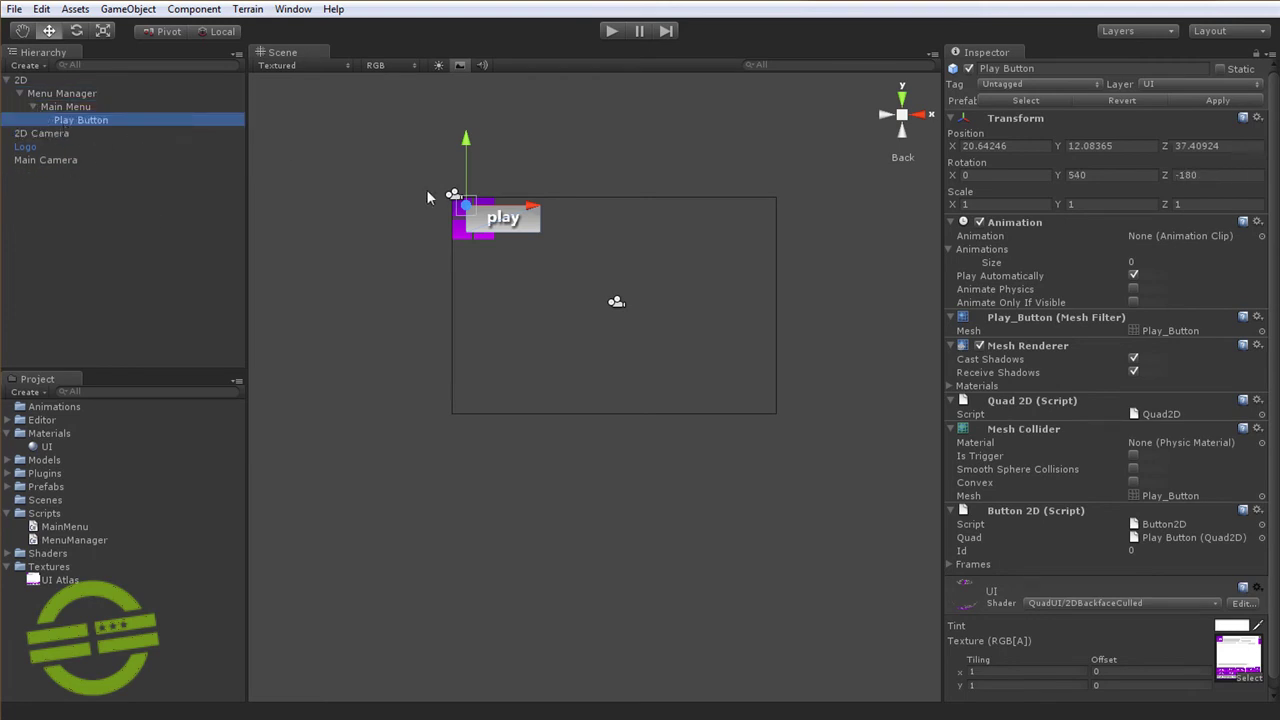
drag(543, 222, 650, 218)
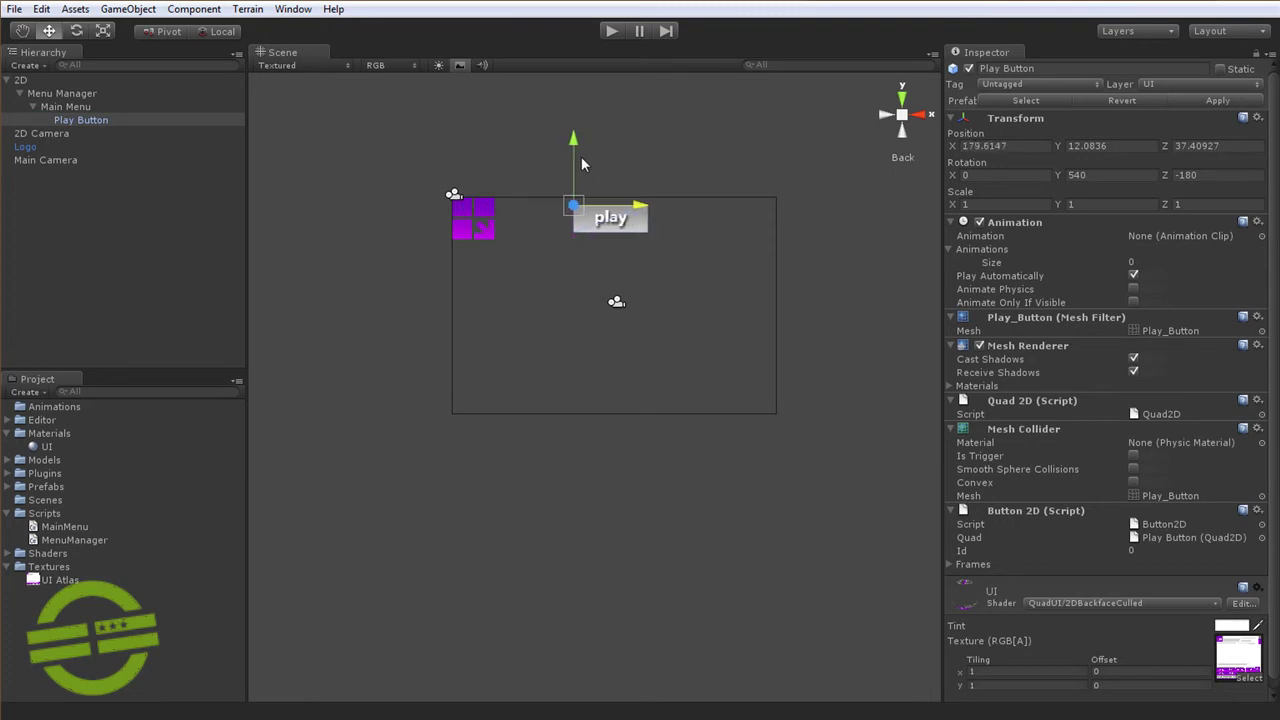
drag(583, 163, 587, 307)
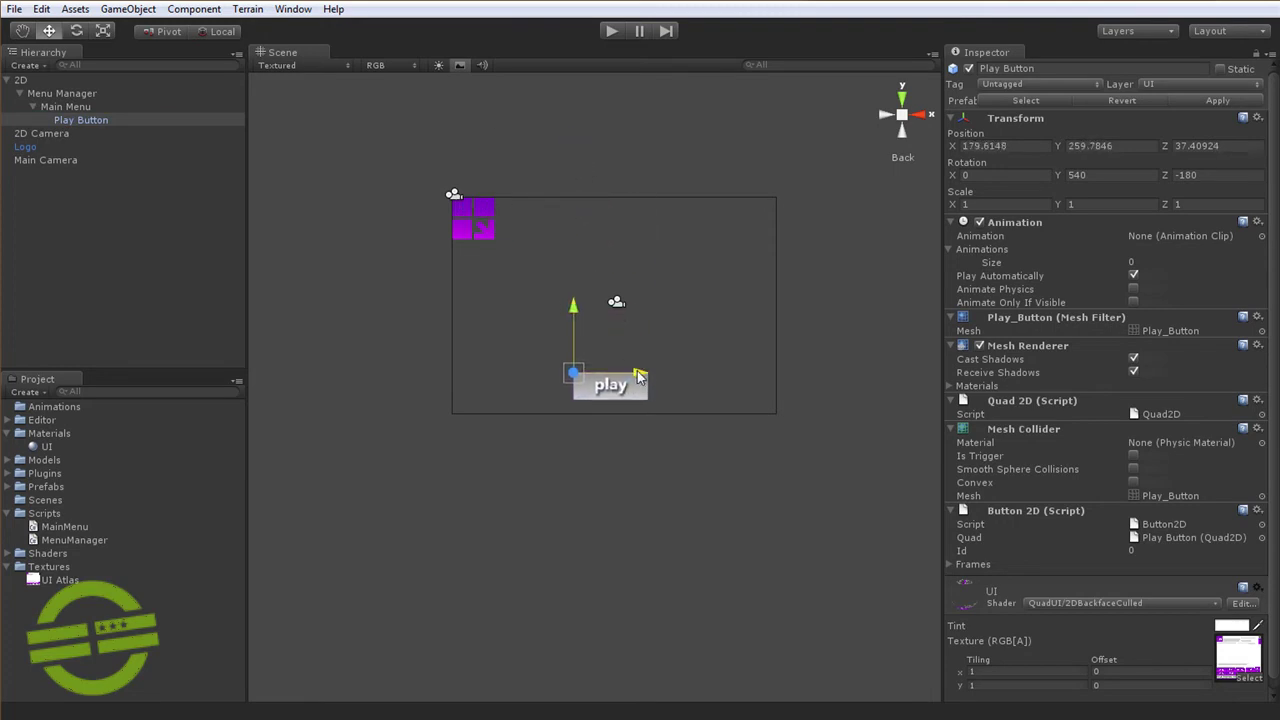
drag(640, 378, 647, 377)
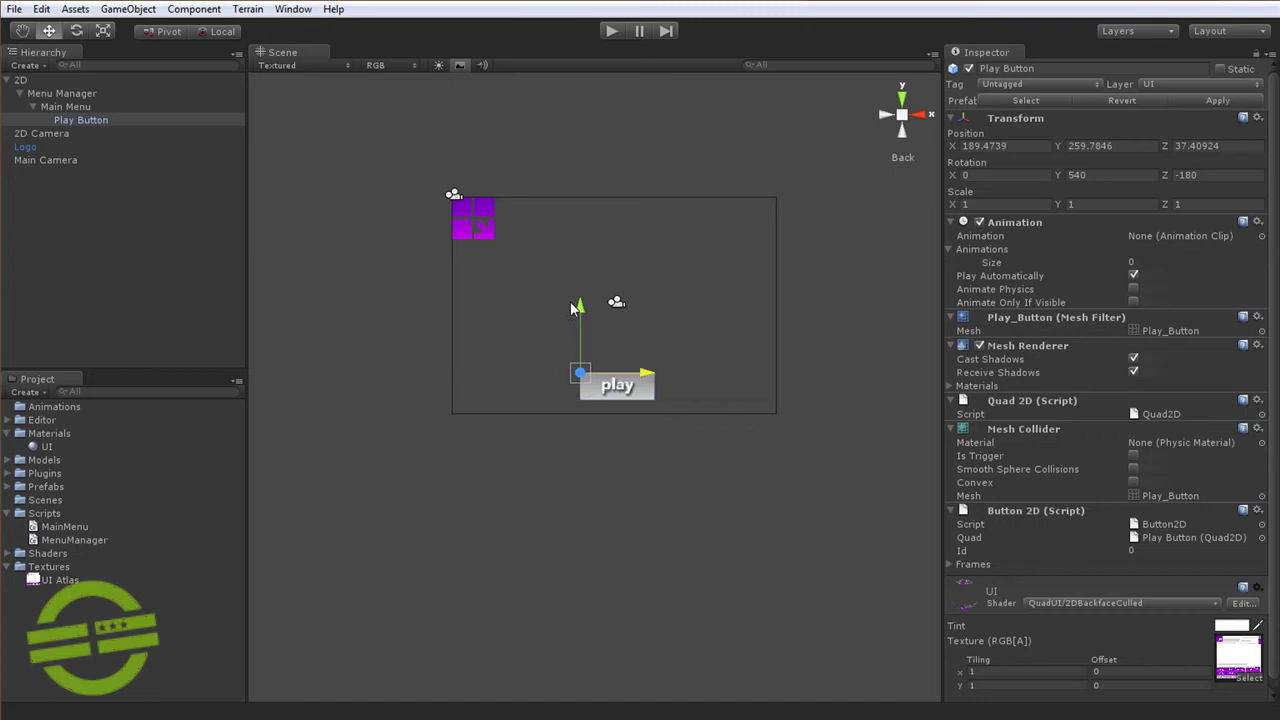
drag(573, 308, 624, 293)
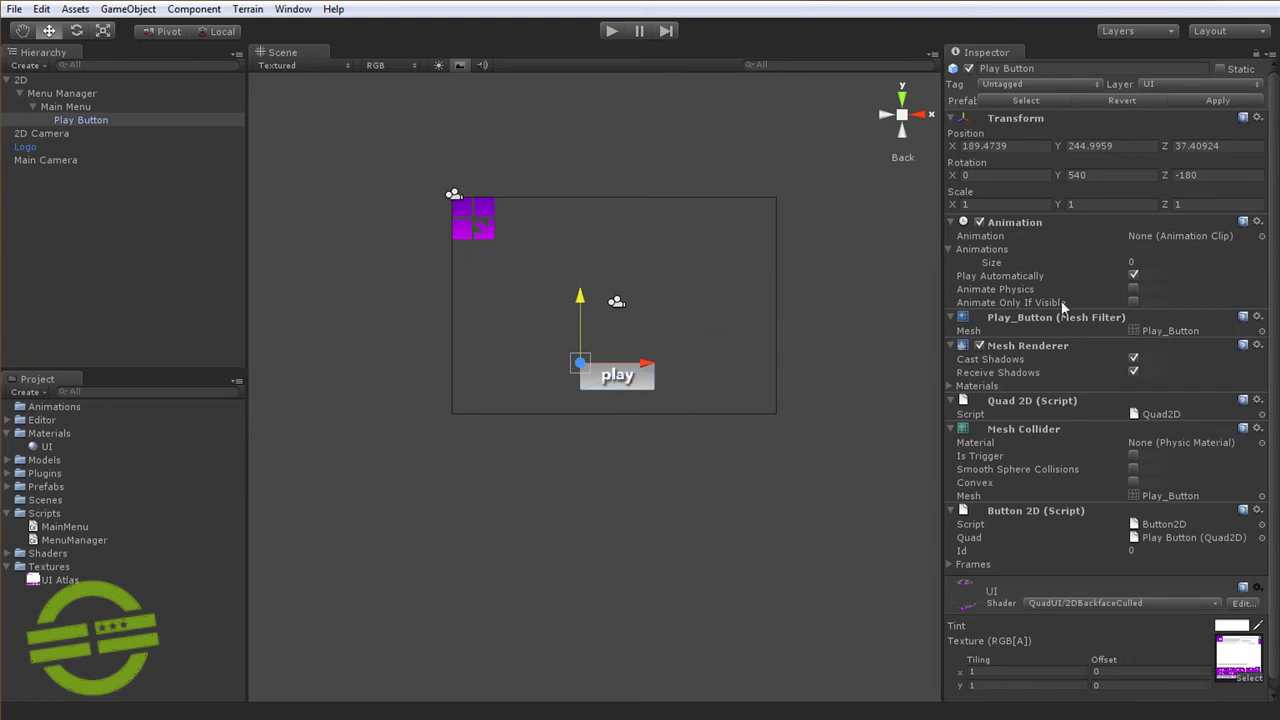
drag(580, 305, 580, 319)
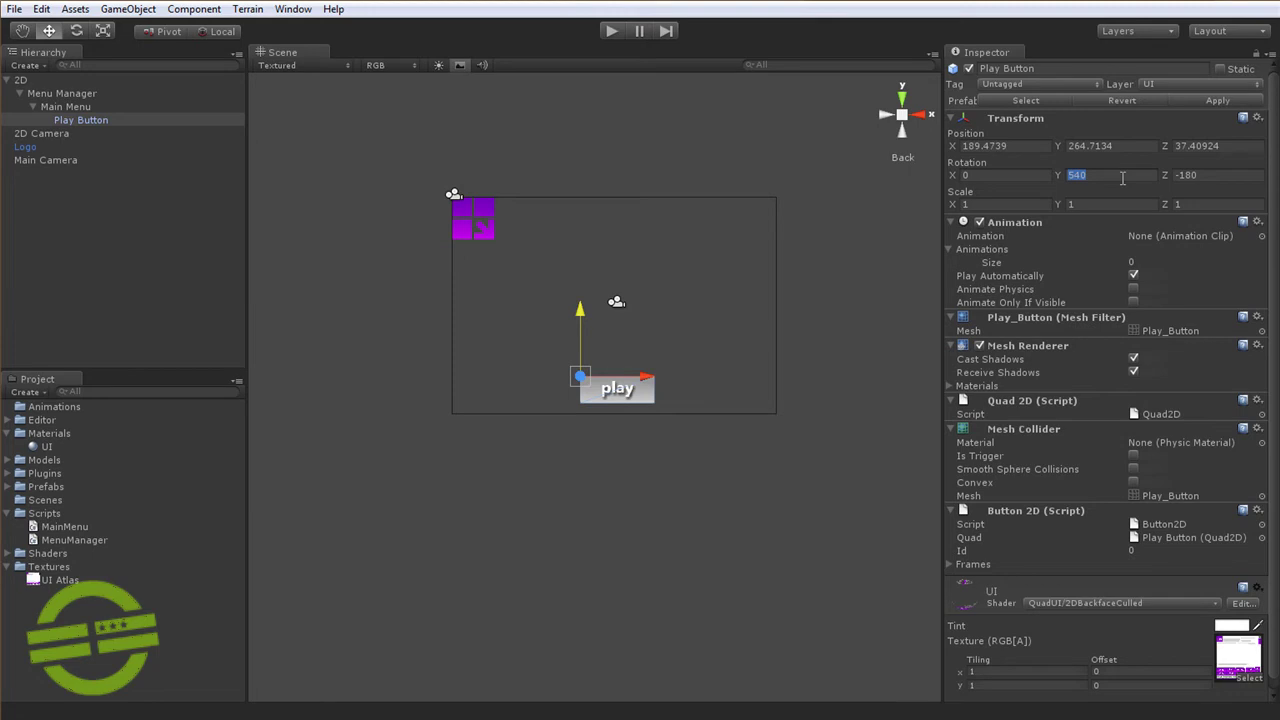
Step: Set the Play Button's Y rotation to 180
text(180)
key(BackSpace)
key(BackSpace)
key(BackSpace)
text(0)
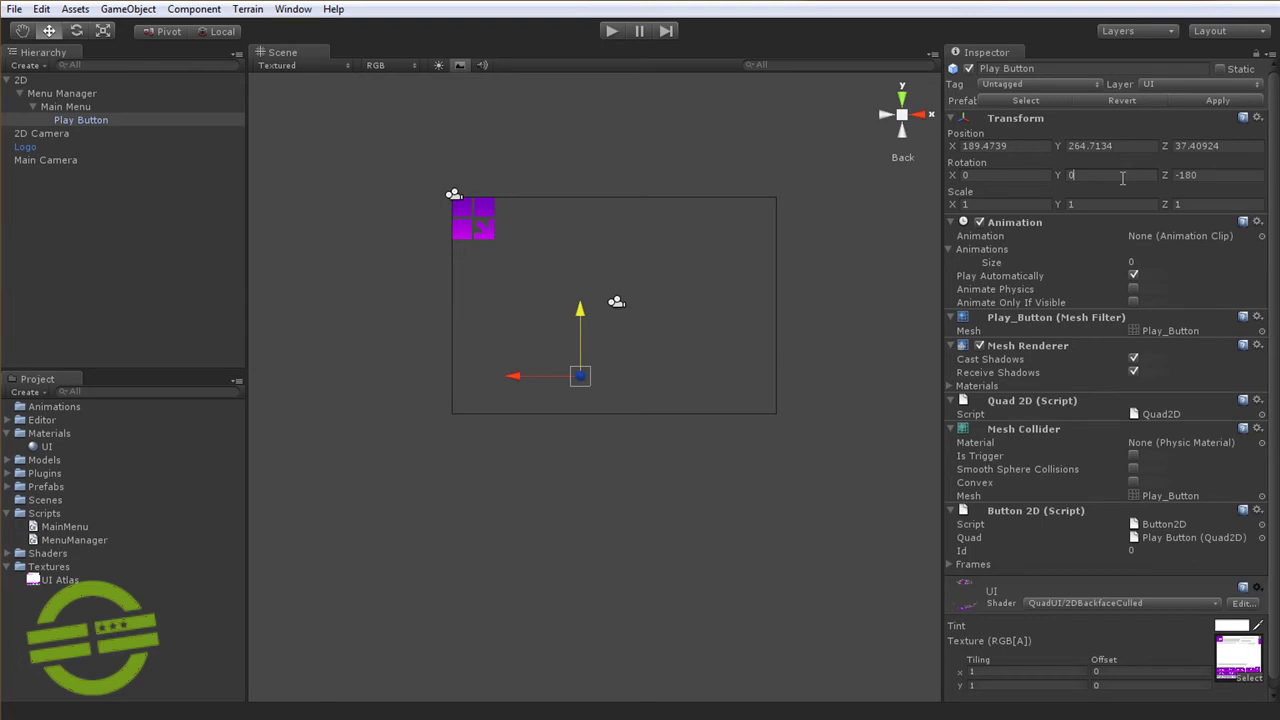
key(BackSpace)
text(180)
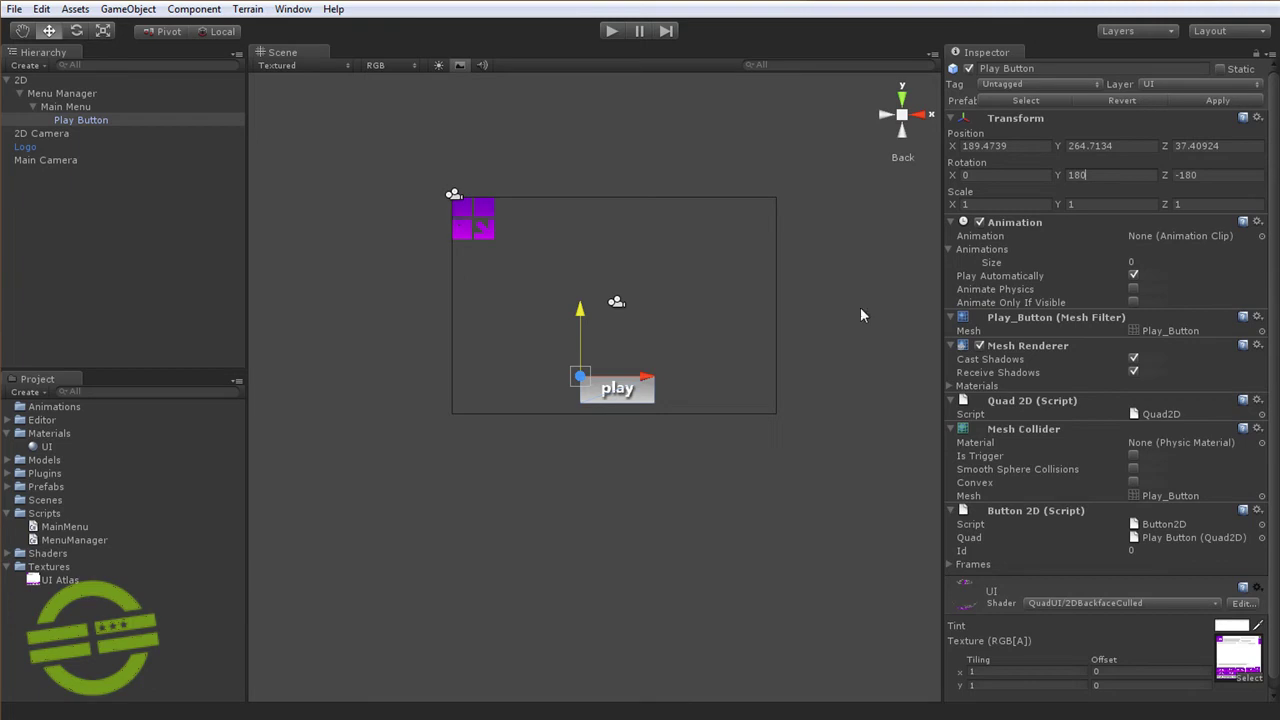
Step: Set the Play Button's position to X 190, Y 265, Z 0
click(1016, 145)
click(1121, 146)
click(984, 145)
text(190)
key(Tab)
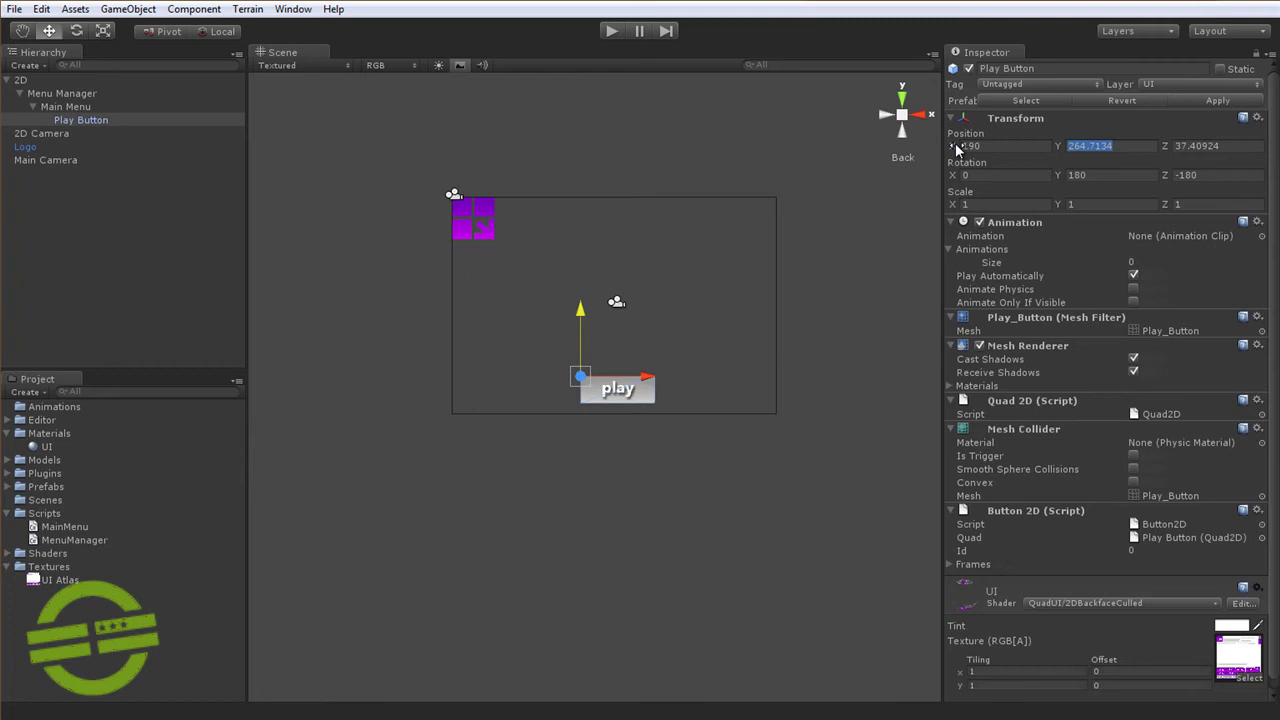
text(265)
key(Tab)
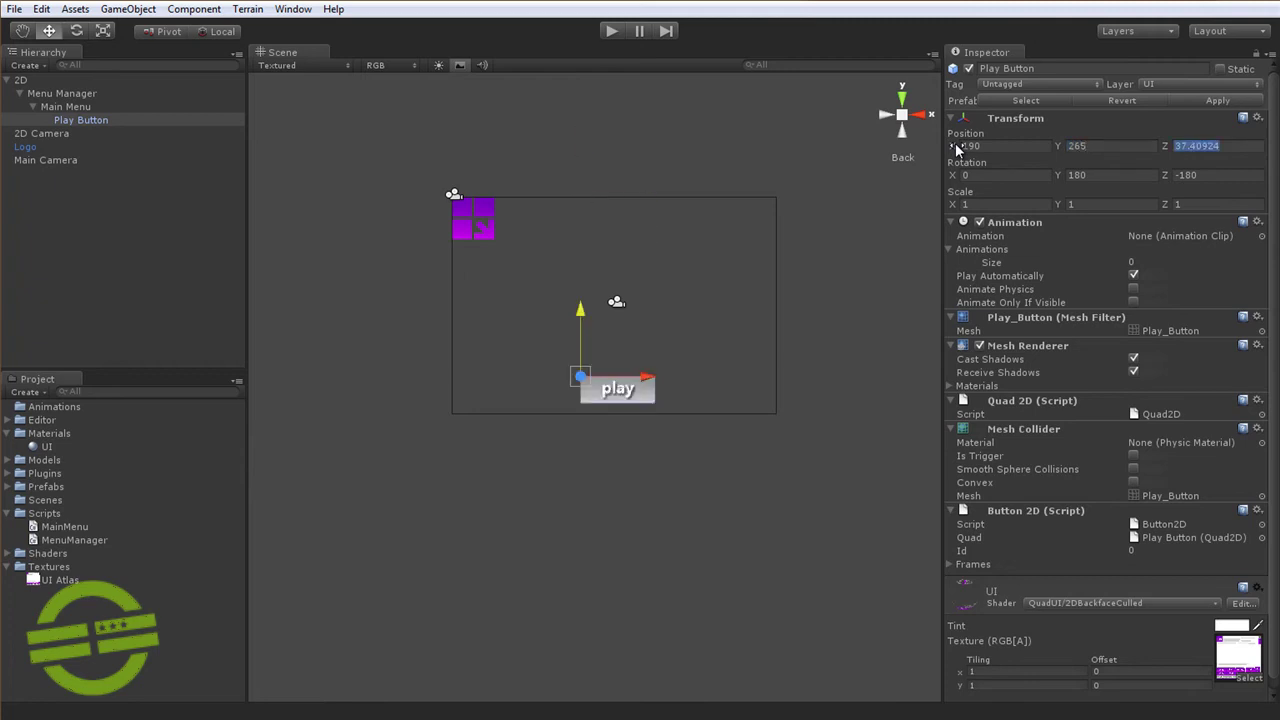
text(0)
click(760, 345)
Step: Add the MainMenu script to Main Menu, bringing Animation and Screen2DTransition components
middle_drag(689, 263, 705, 260)
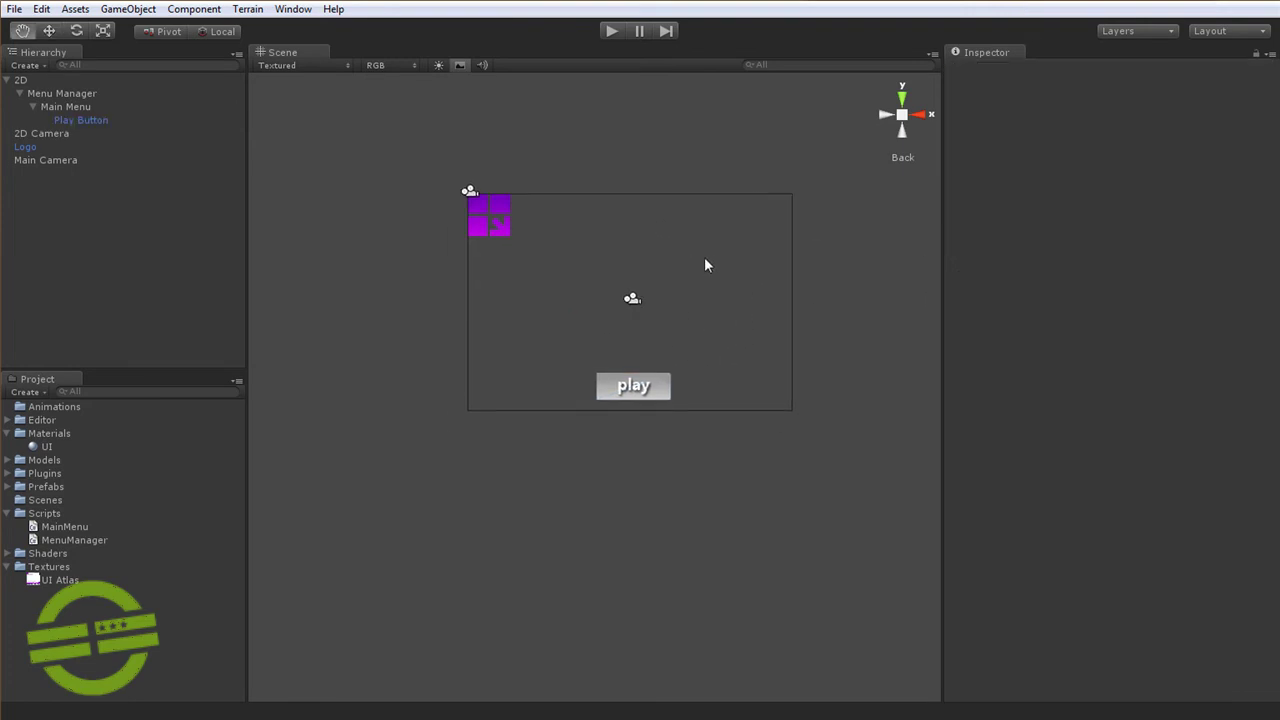
middle_drag(804, 376, 798, 388)
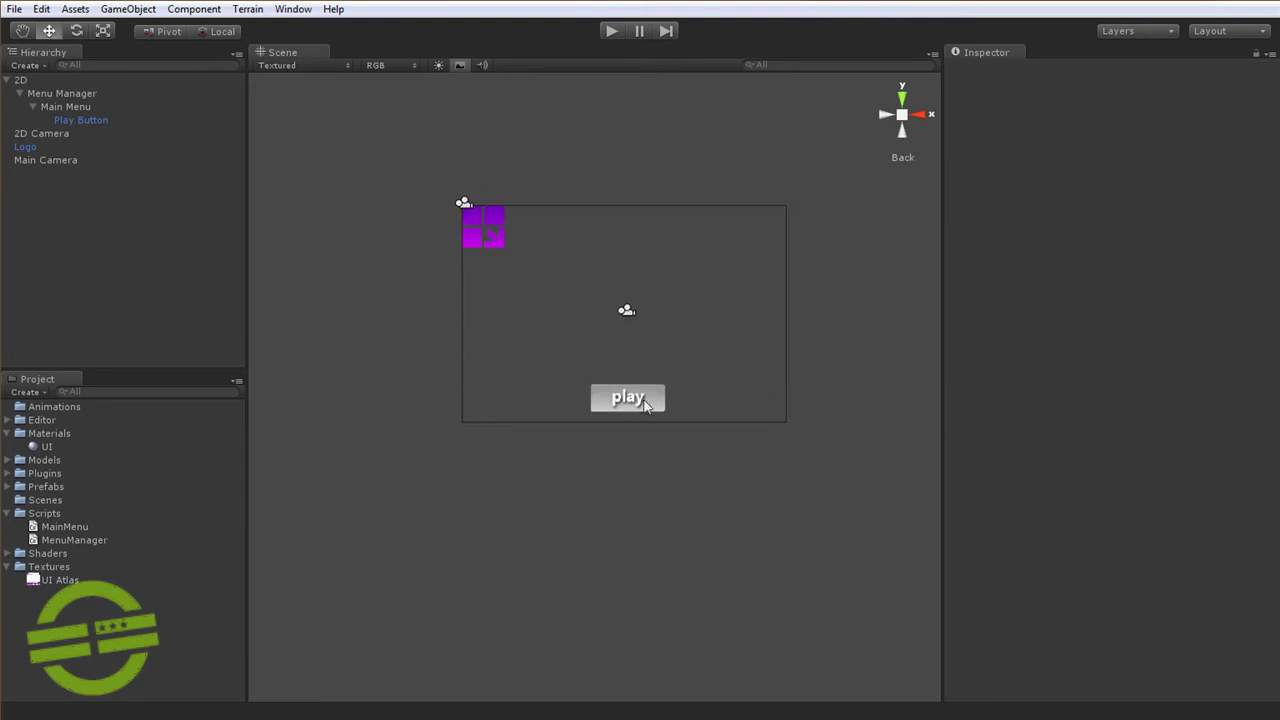
click(636, 399)
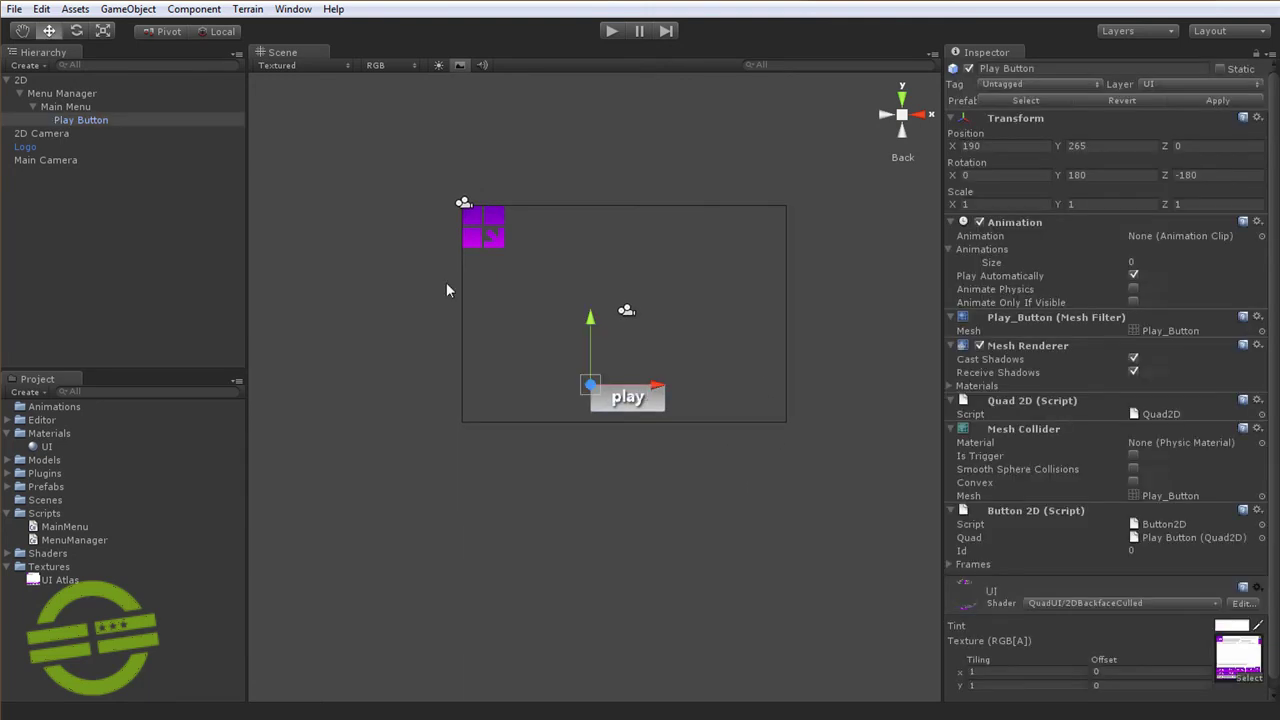
click(90, 108)
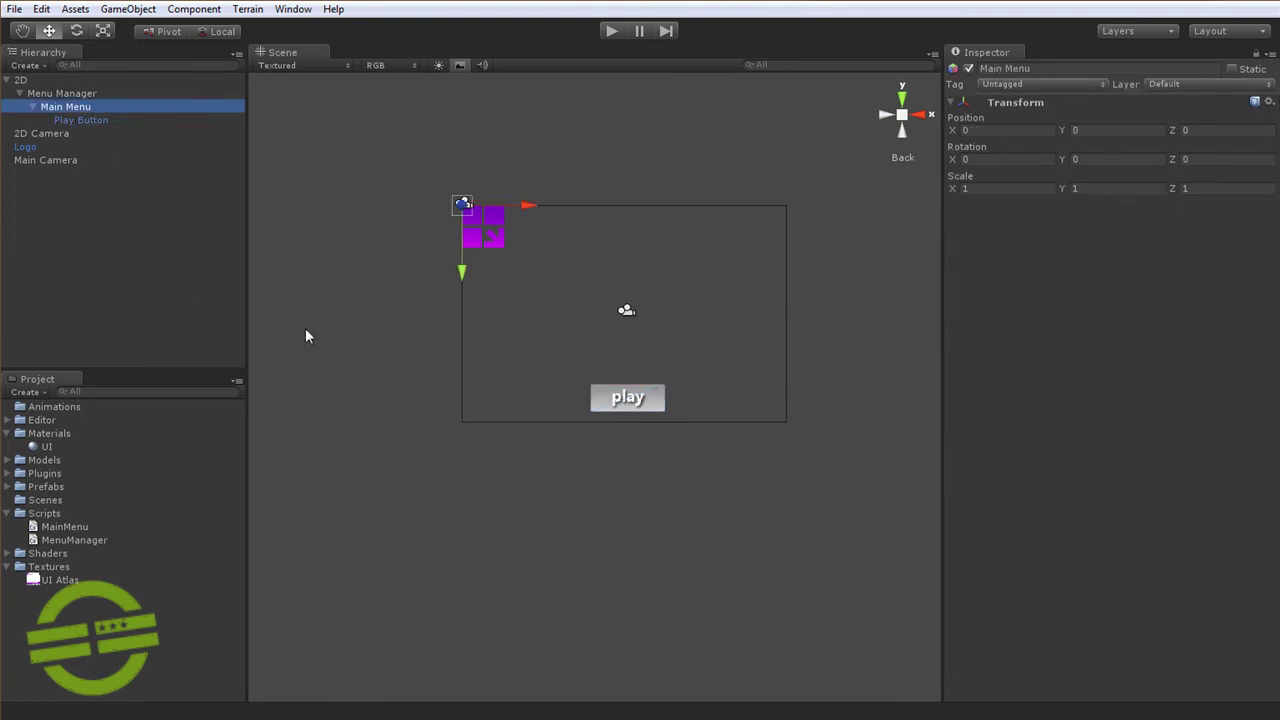
drag(48, 540, 1051, 315)
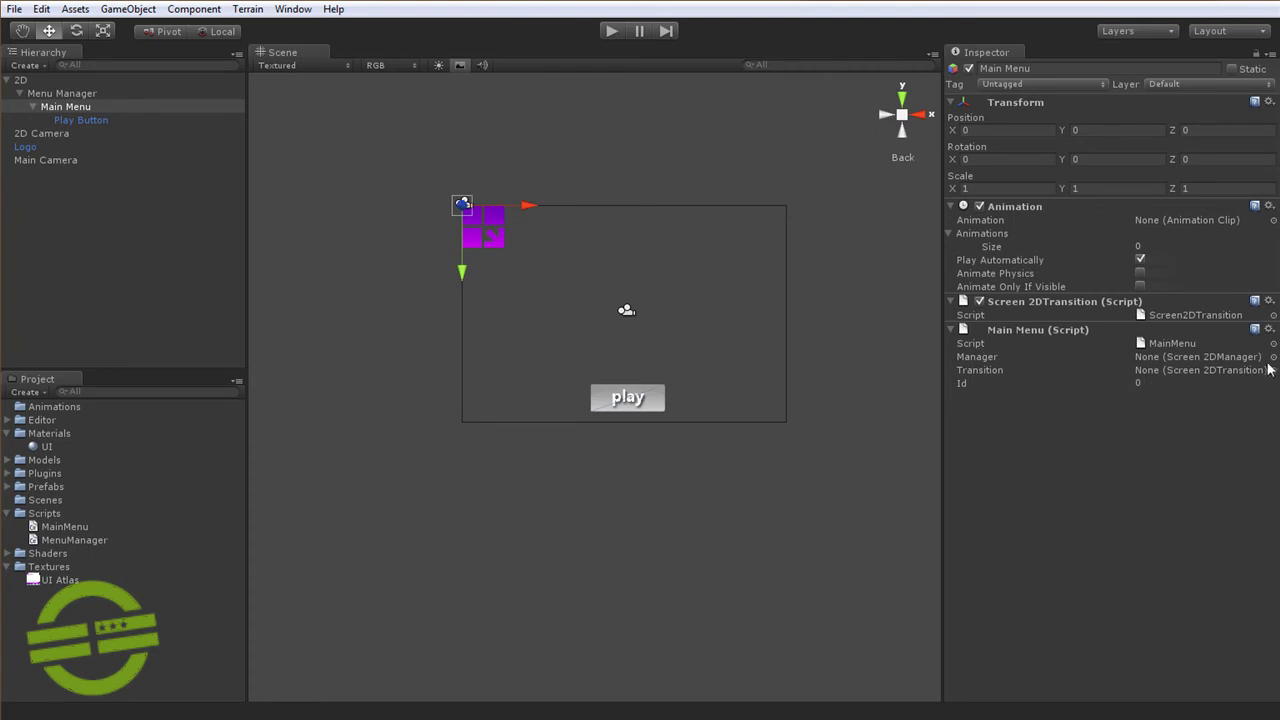
Step: Assign Menu Manager as the script's Manager and Main Menu as its Transition
click(72, 93)
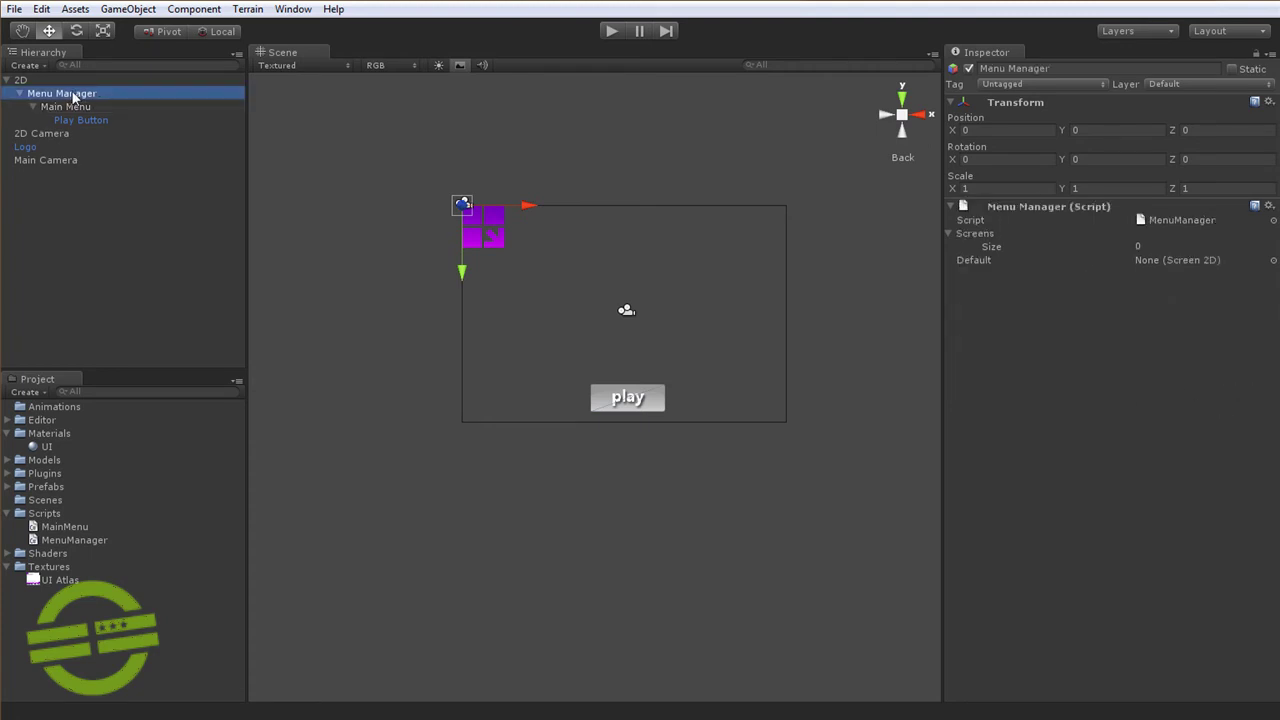
click(33, 79)
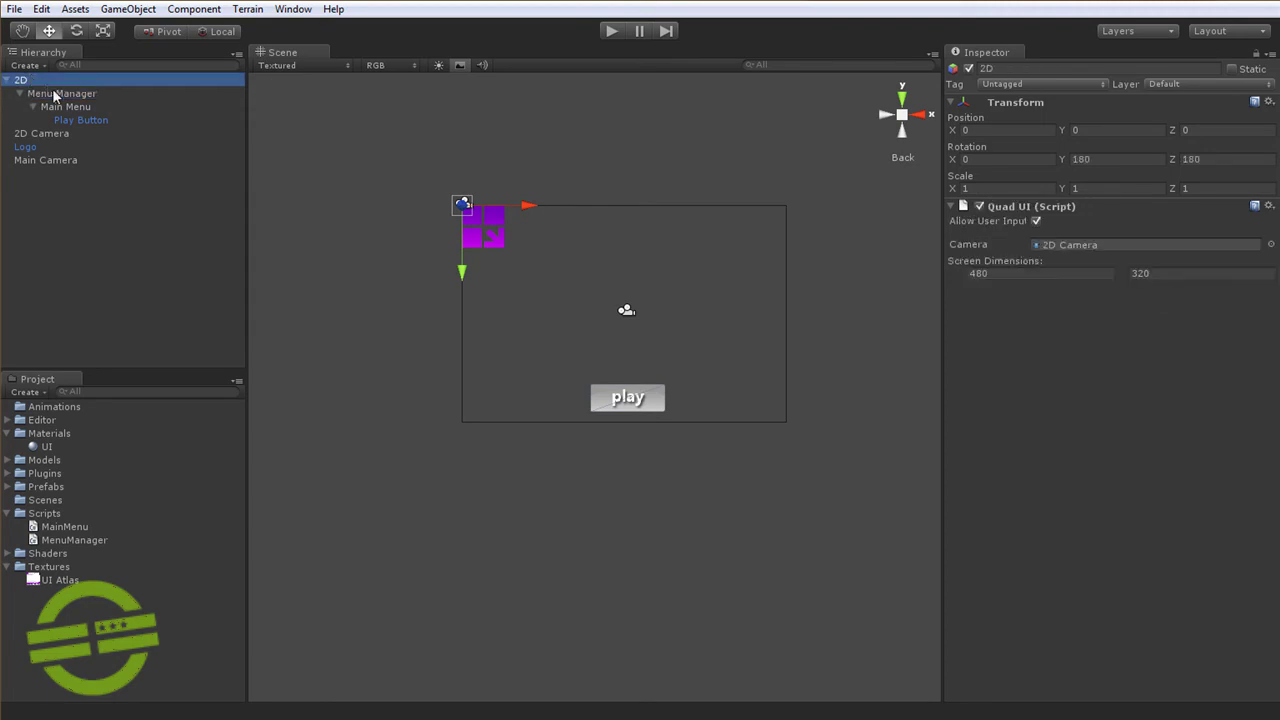
click(58, 93)
click(74, 106)
click(87, 119)
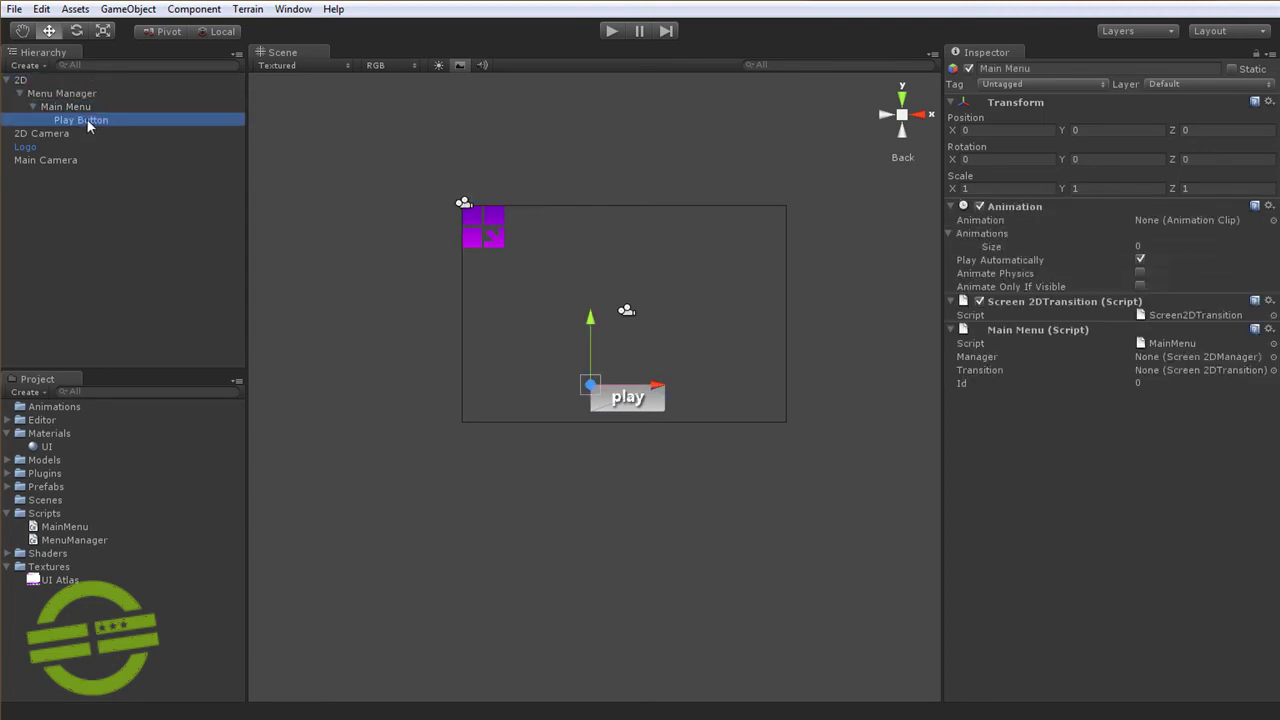
click(66, 106)
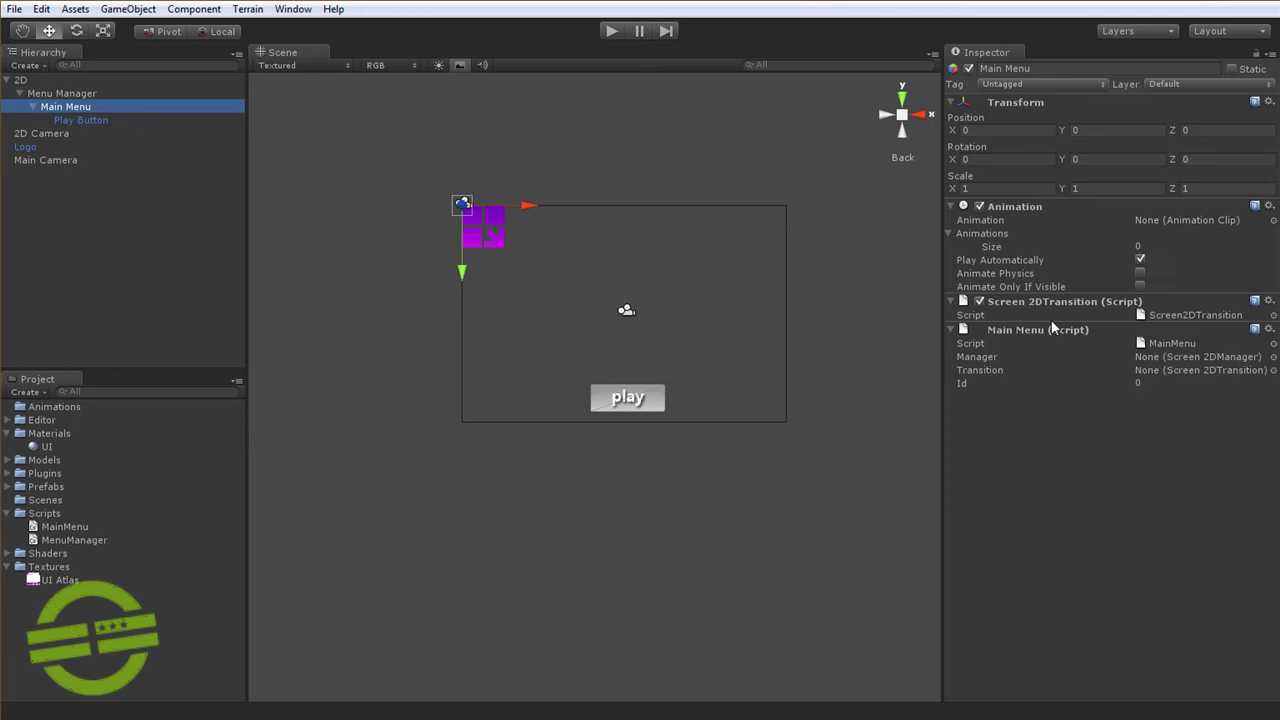
click(1273, 357)
double_click(706, 196)
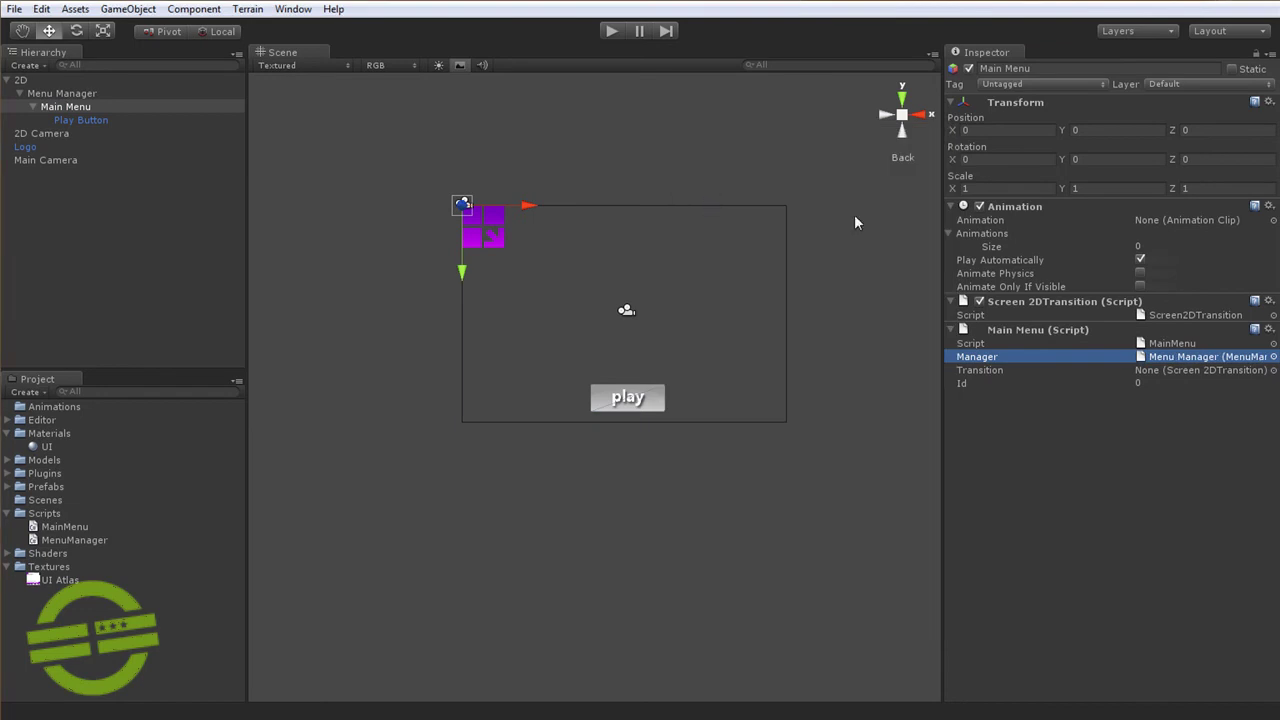
click(1273, 370)
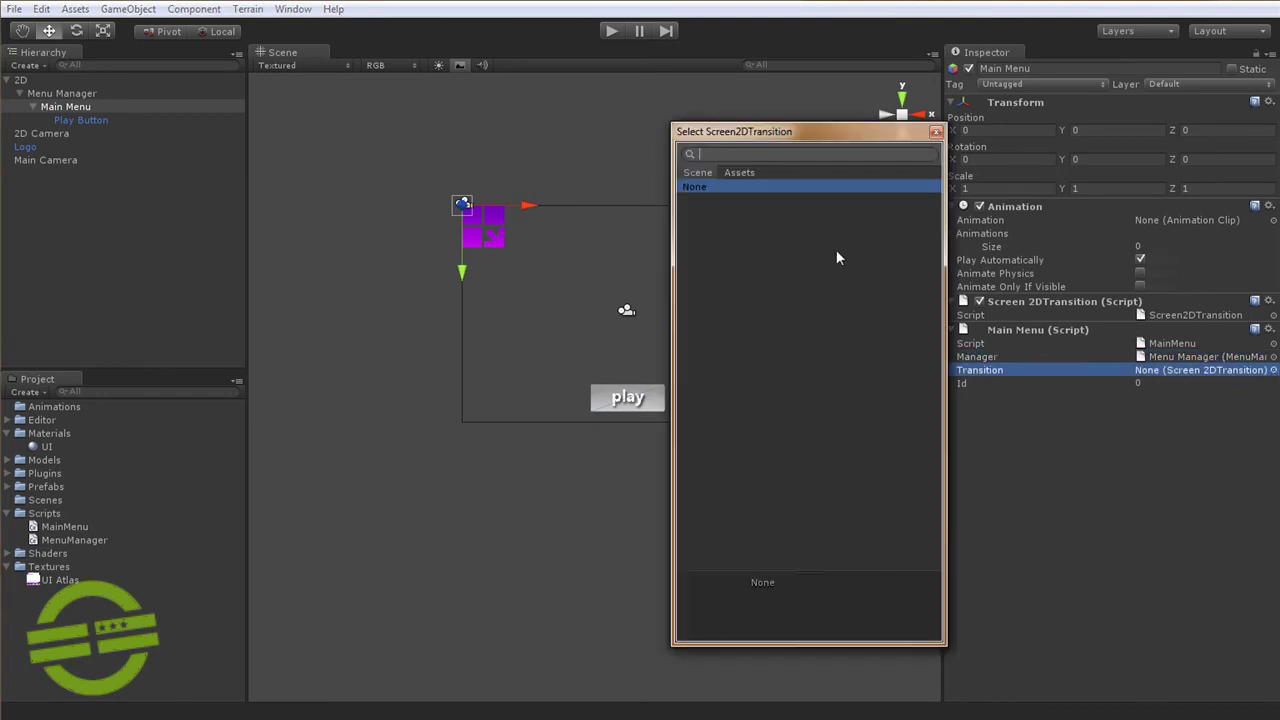
click(698, 172)
double_click(712, 199)
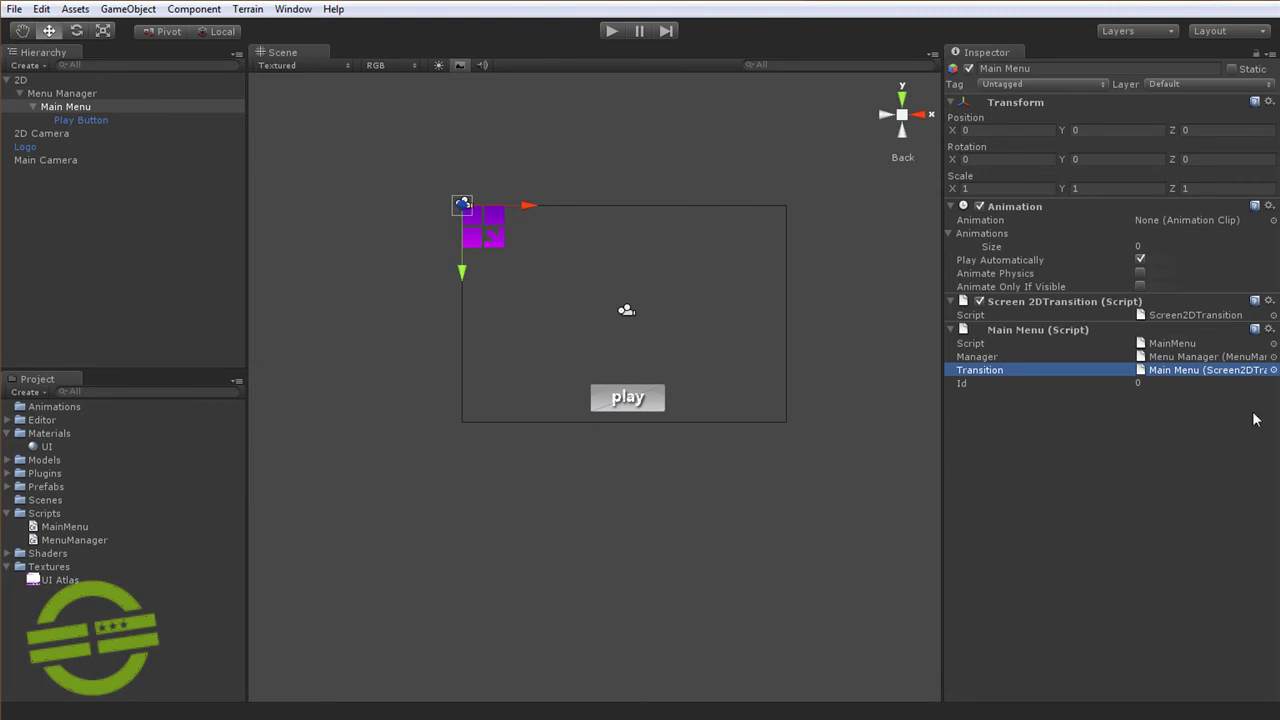
click(1171, 420)
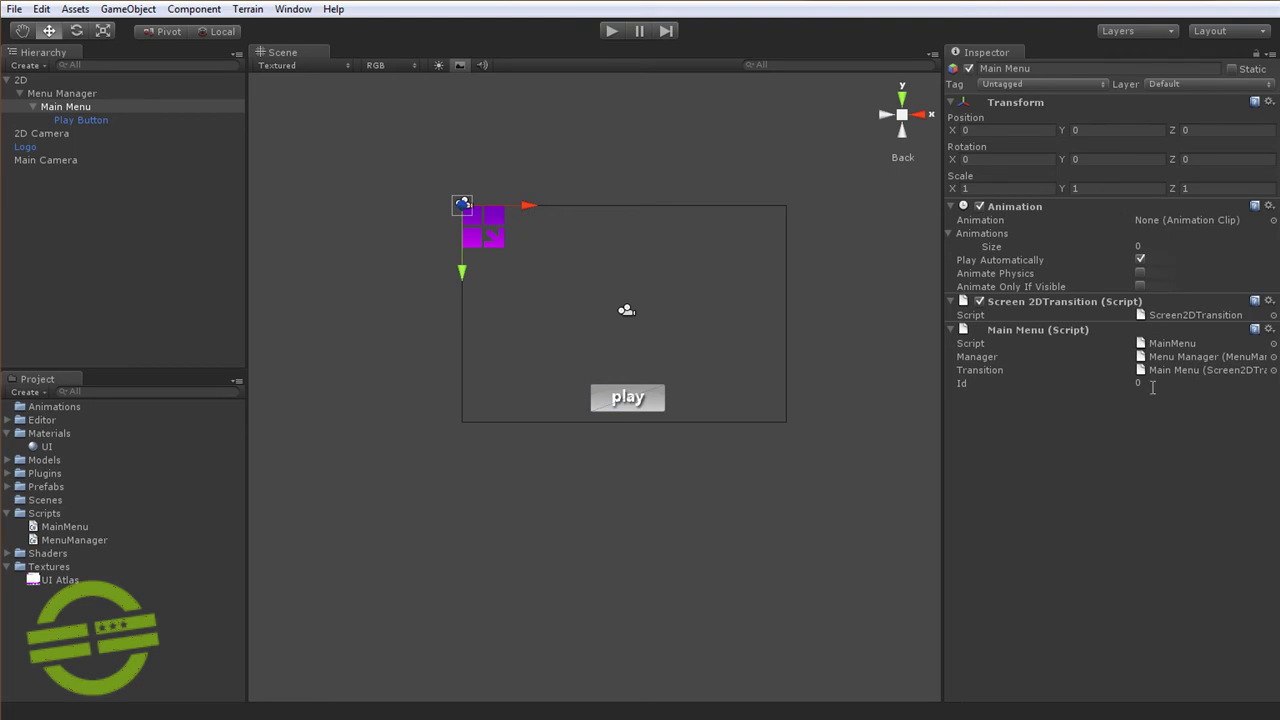
Step: Leave the Main Menu script's Id at 0
click(1153, 386)
click(1151, 401)
click(1154, 387)
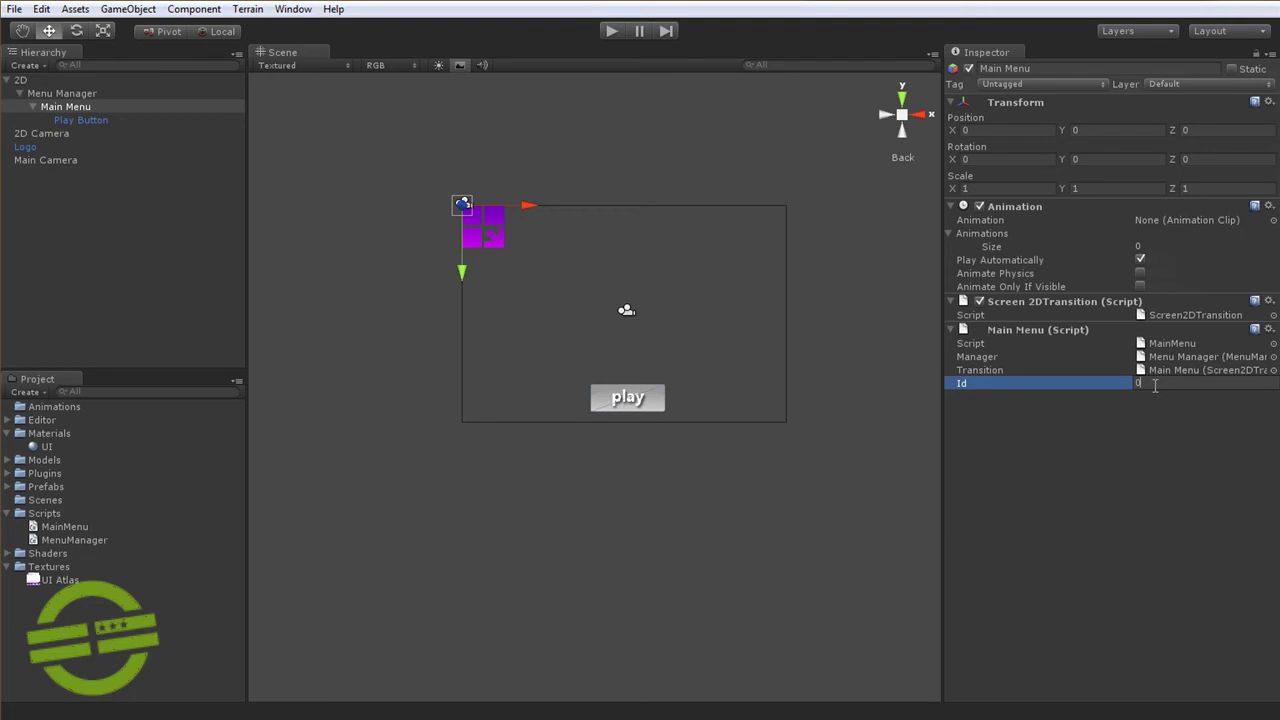
click(1173, 472)
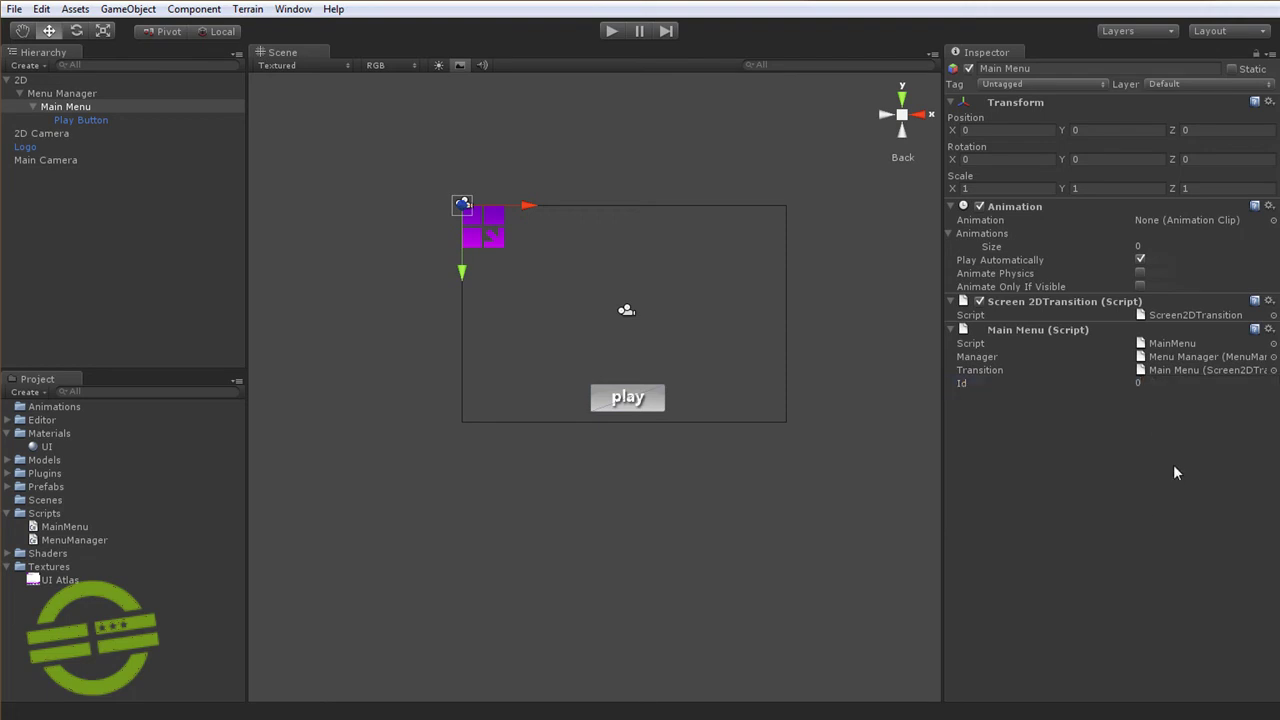
click(1150, 383)
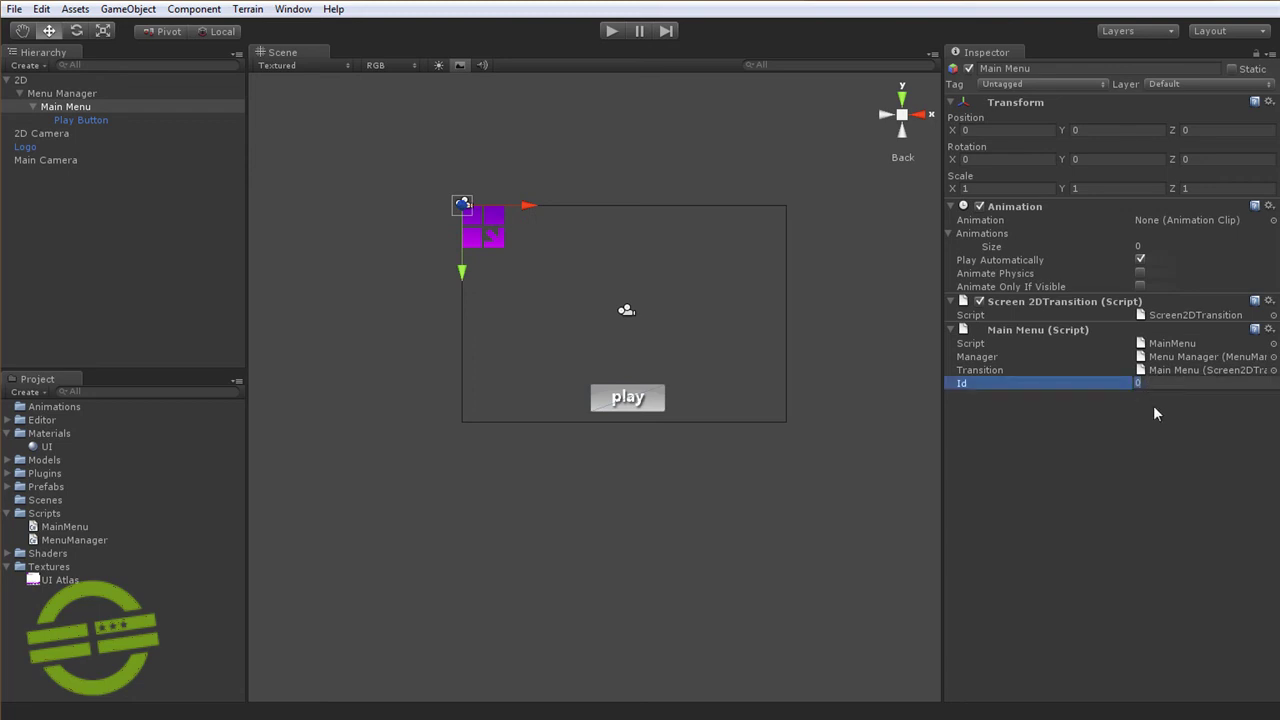
click(1191, 427)
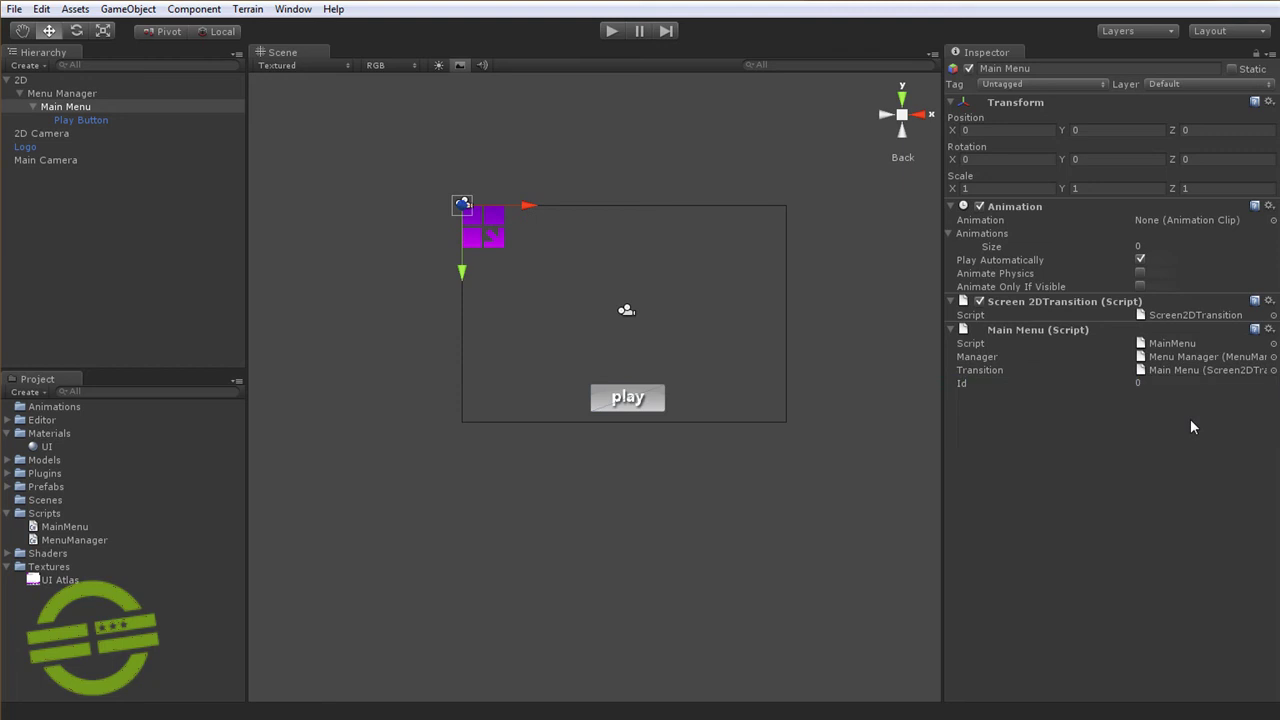
click(652, 404)
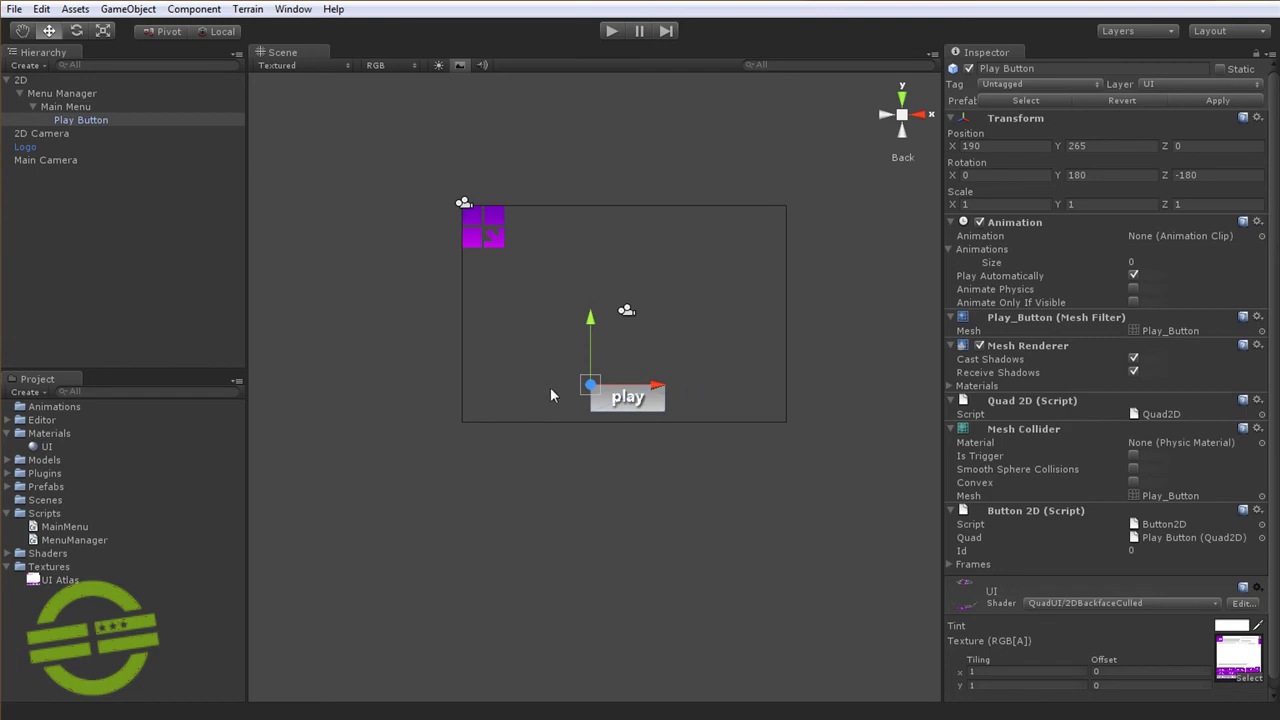
Step: Add Main Menu as Element 0 of Menu Manager's Screens and set it as Default
click(70, 107)
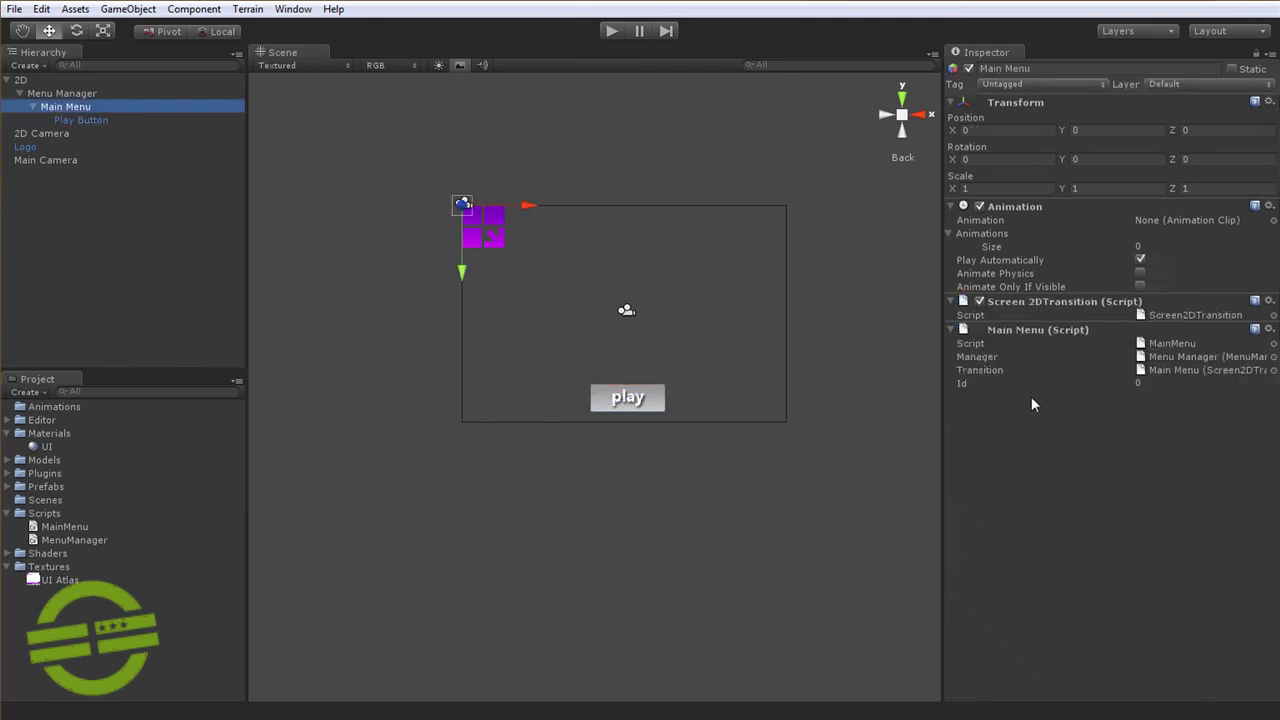
click(76, 93)
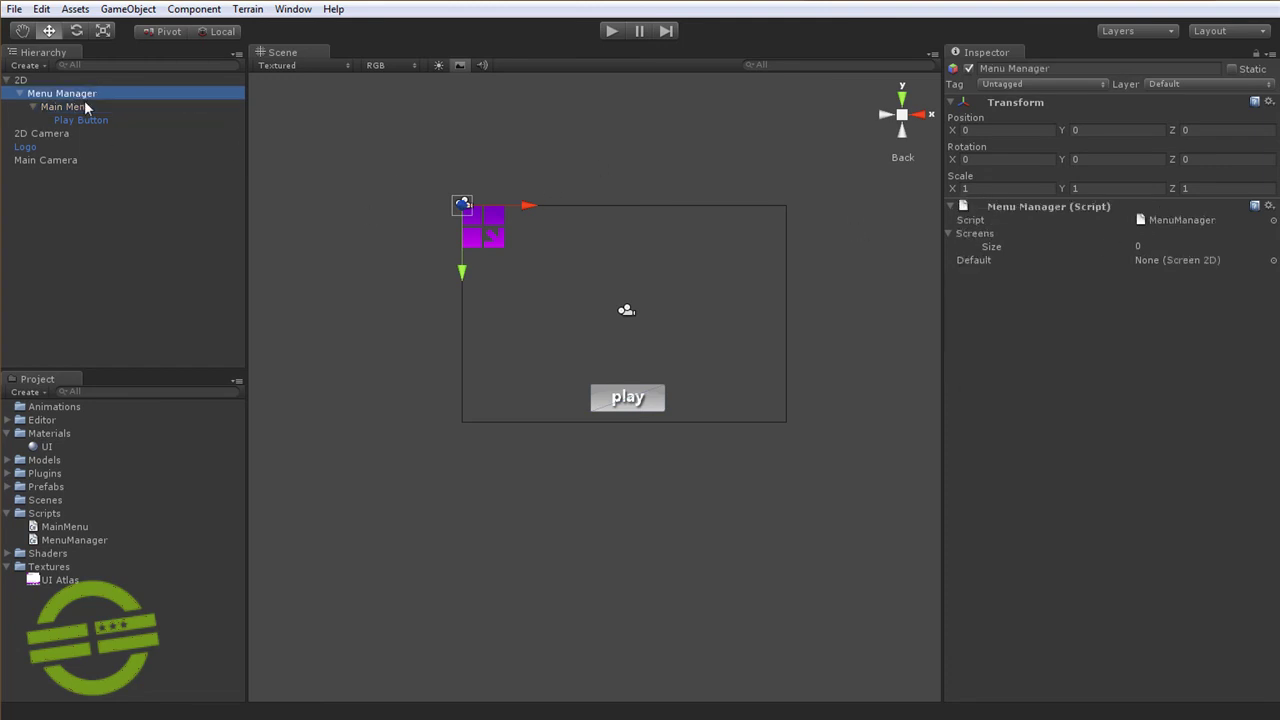
drag(45, 109, 967, 230)
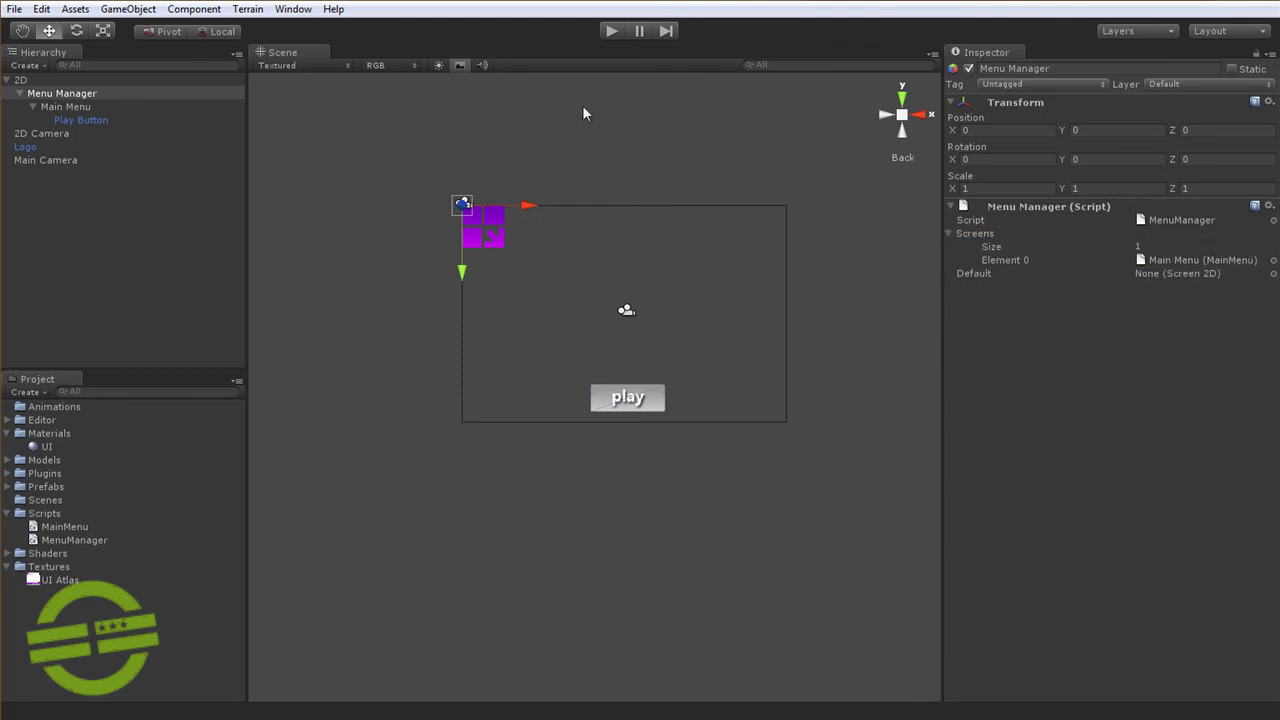
drag(108, 103, 1170, 277)
click(792, 233)
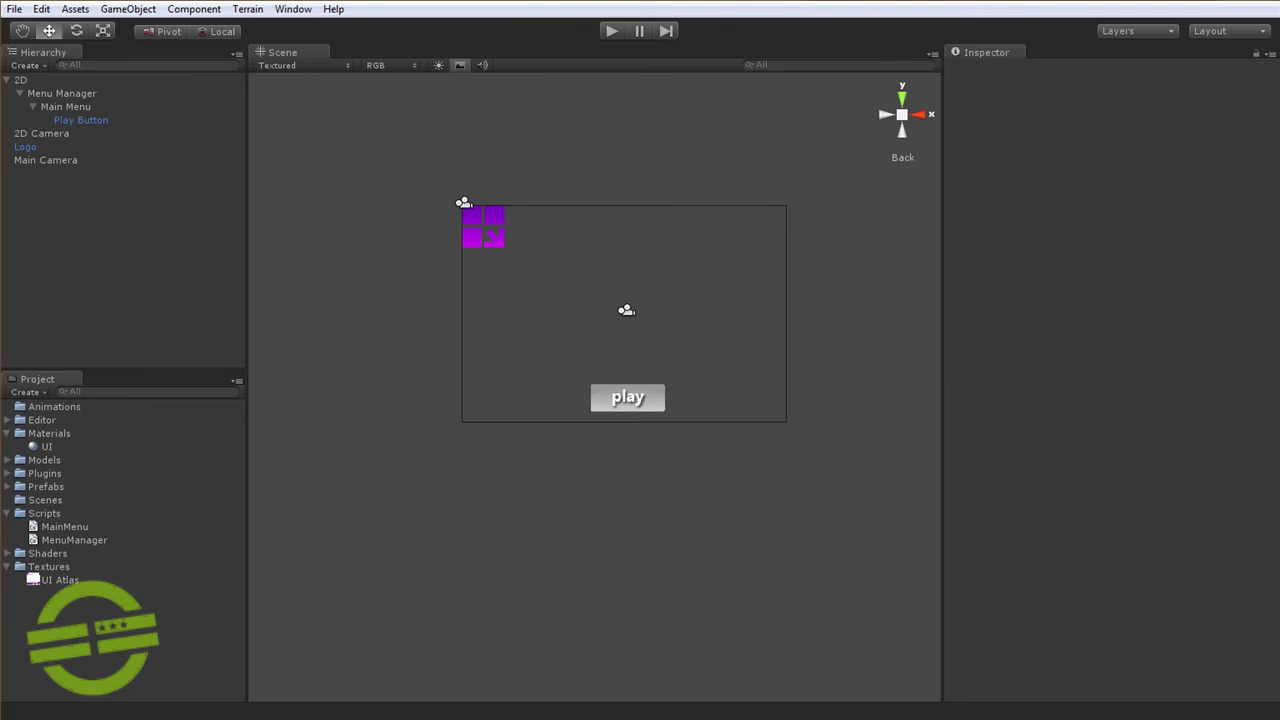
Step: Uncheck the UI layer in the Main Camera's Culling Mask, keeping the Game view aside
key(ctrl+2)
drag(997, 160, 871, 177)
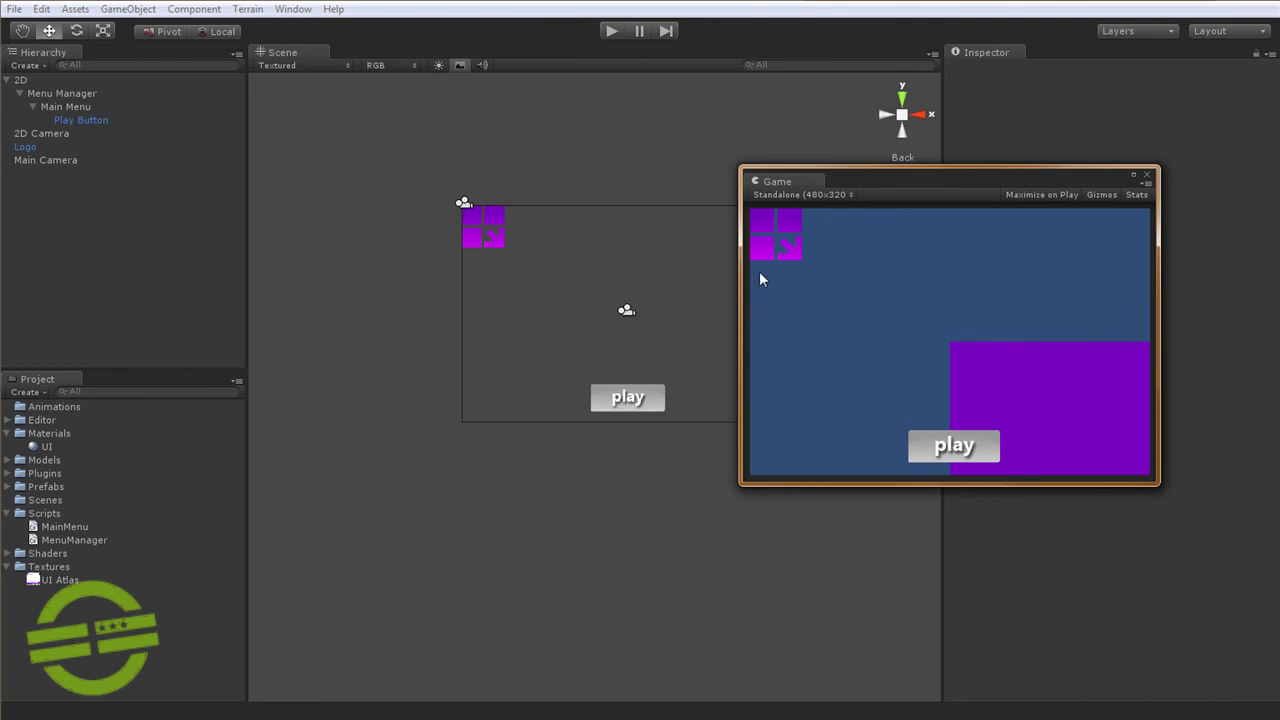
click(464, 203)
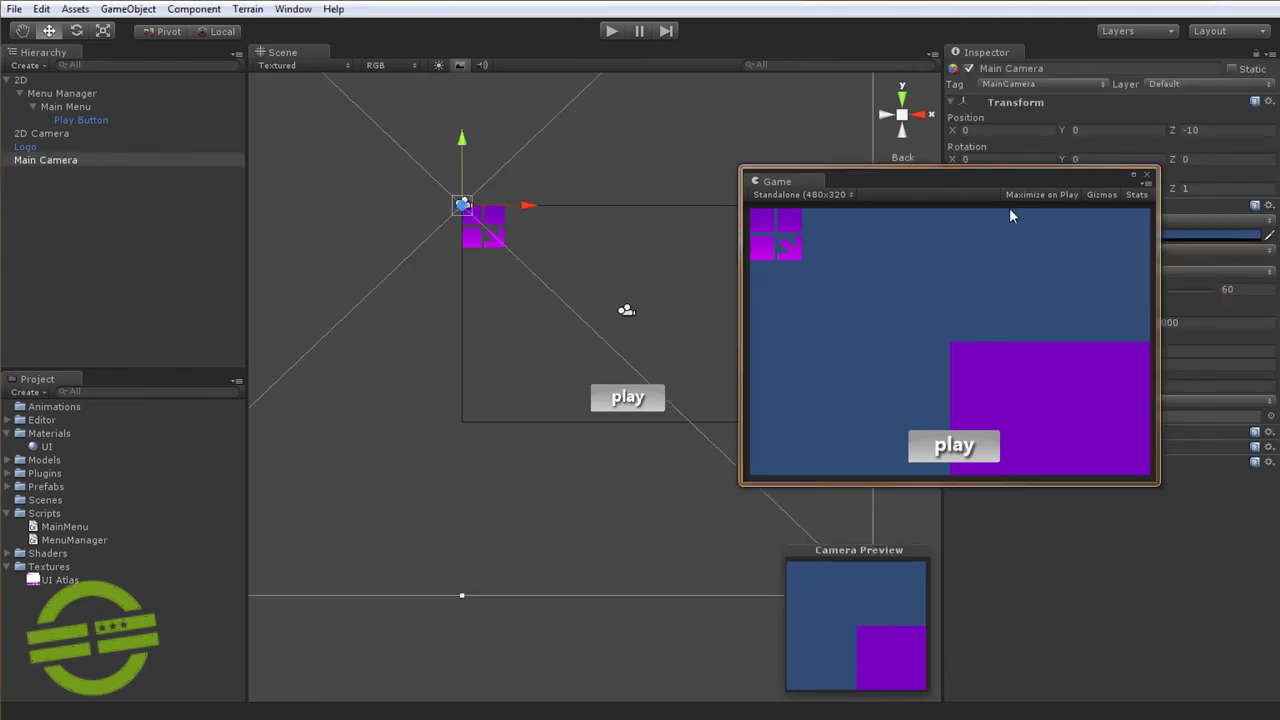
drag(1009, 212, 909, 375)
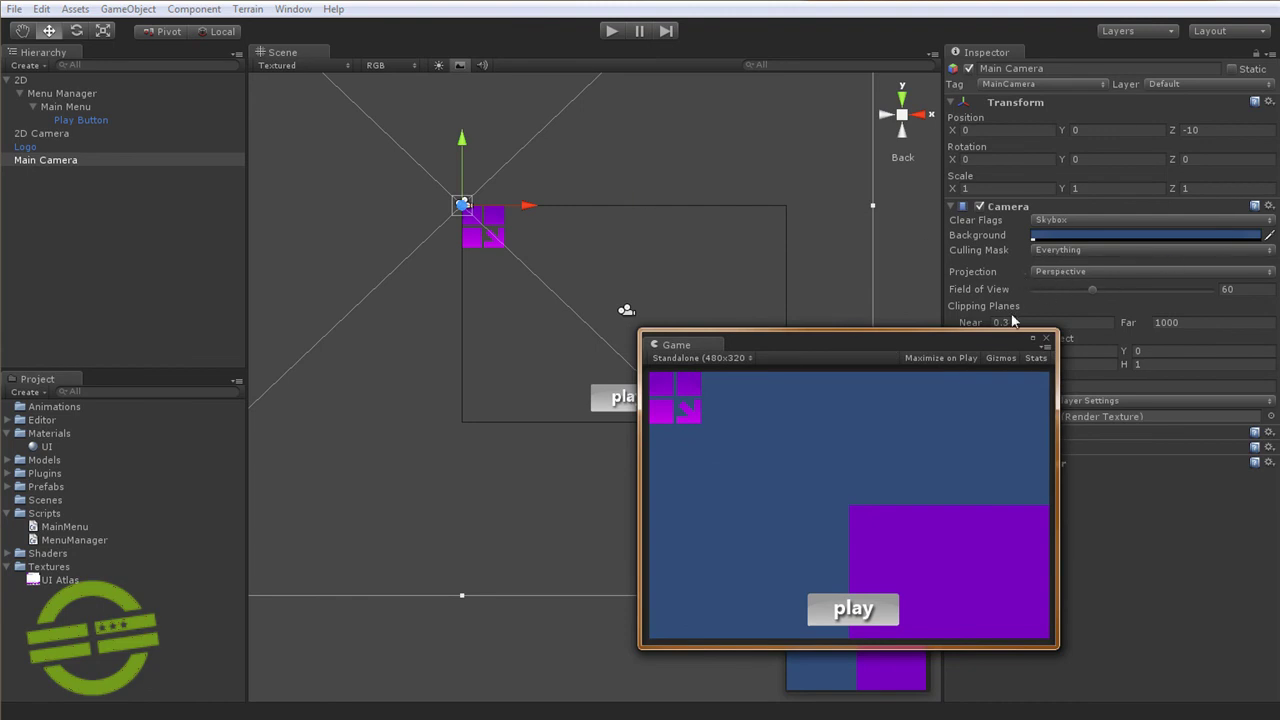
click(1071, 249)
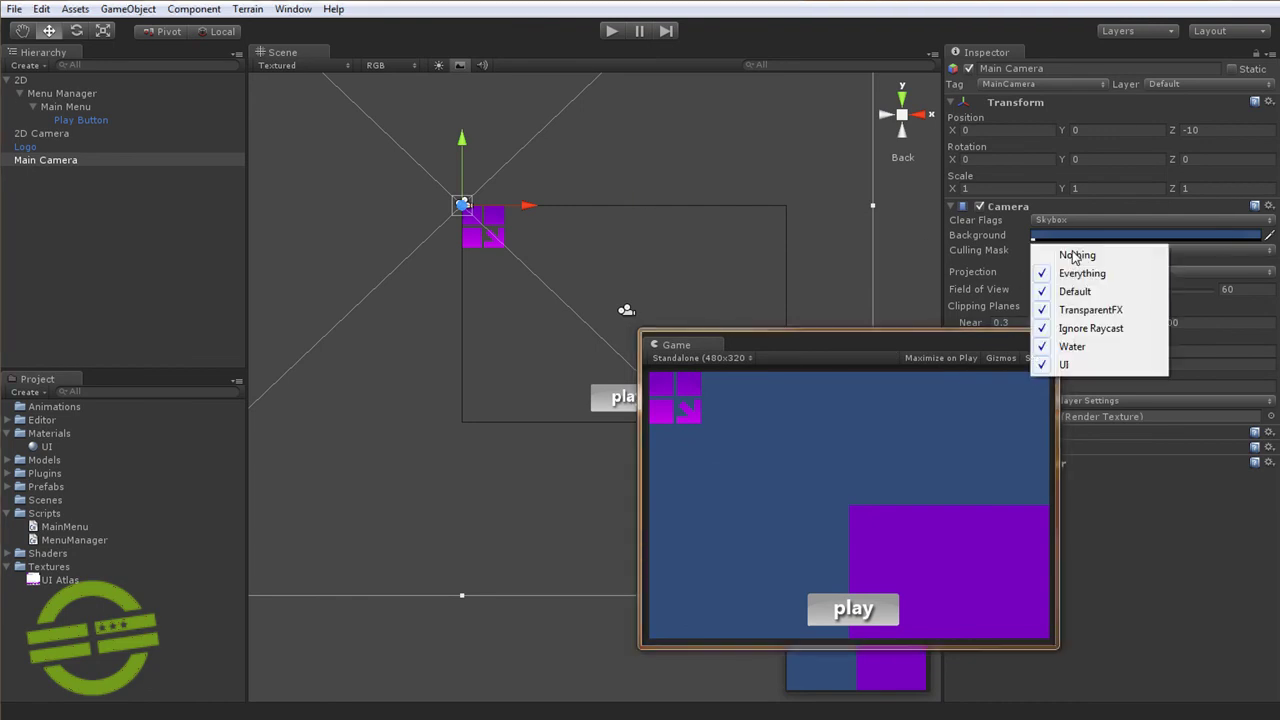
click(1078, 366)
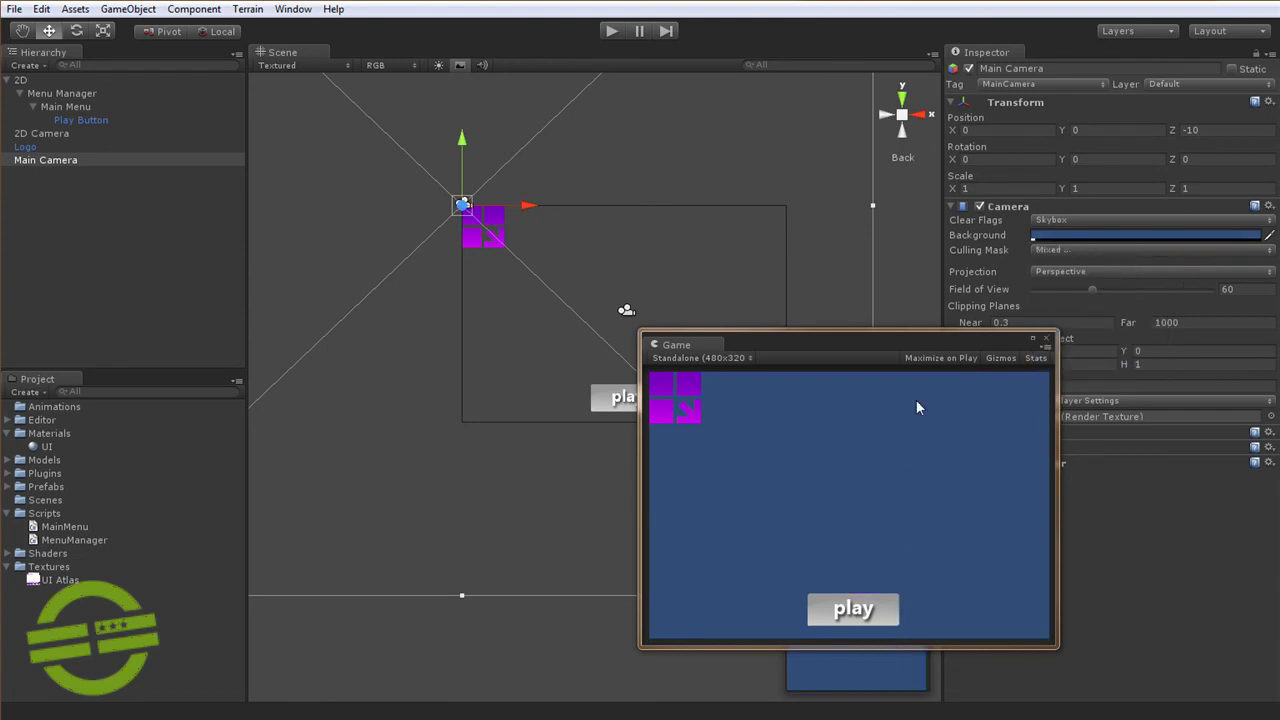
drag(869, 349, 1279, 345)
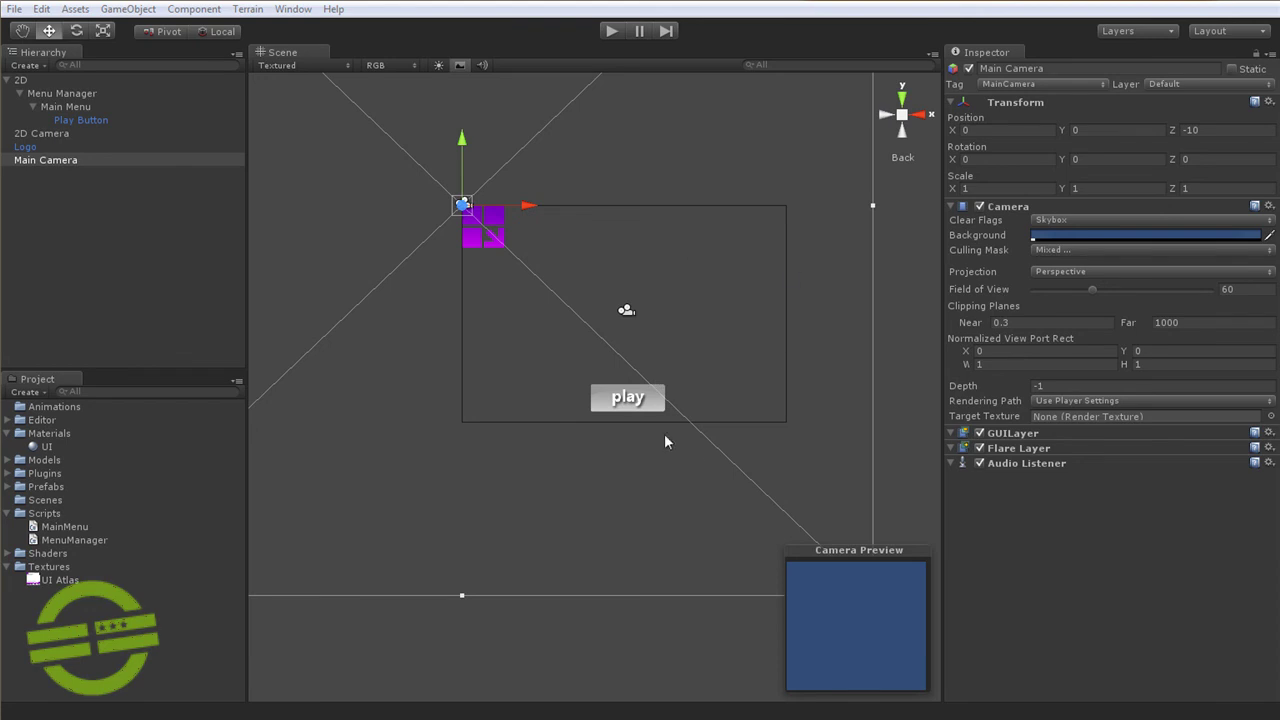
key(f)
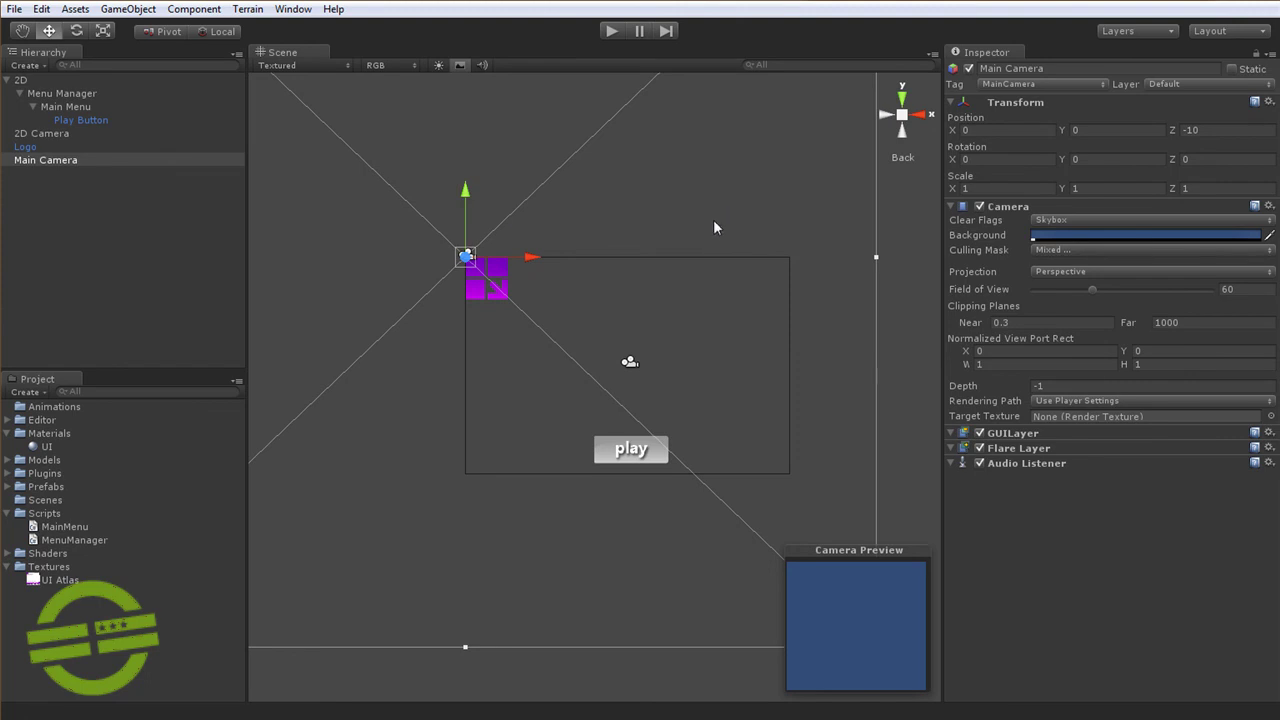
click(661, 300)
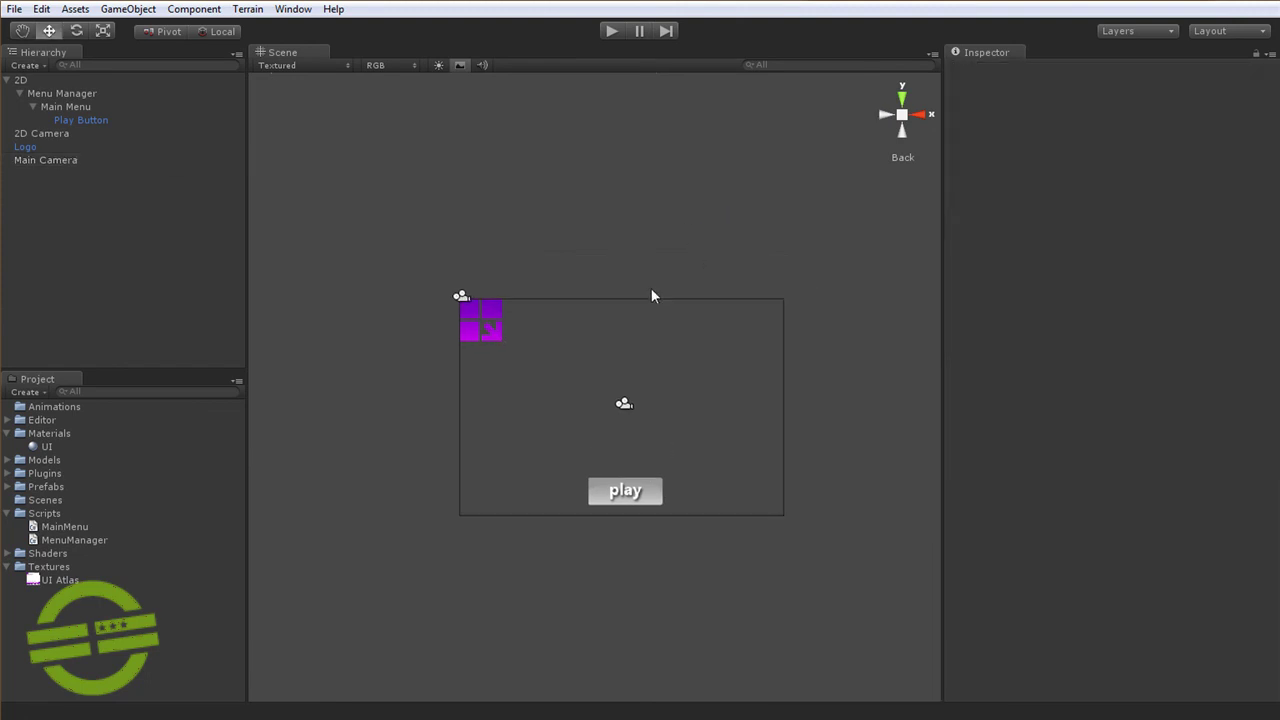
click(460, 297)
click(665, 238)
key(ctrl+2)
drag(703, 137, 643, 125)
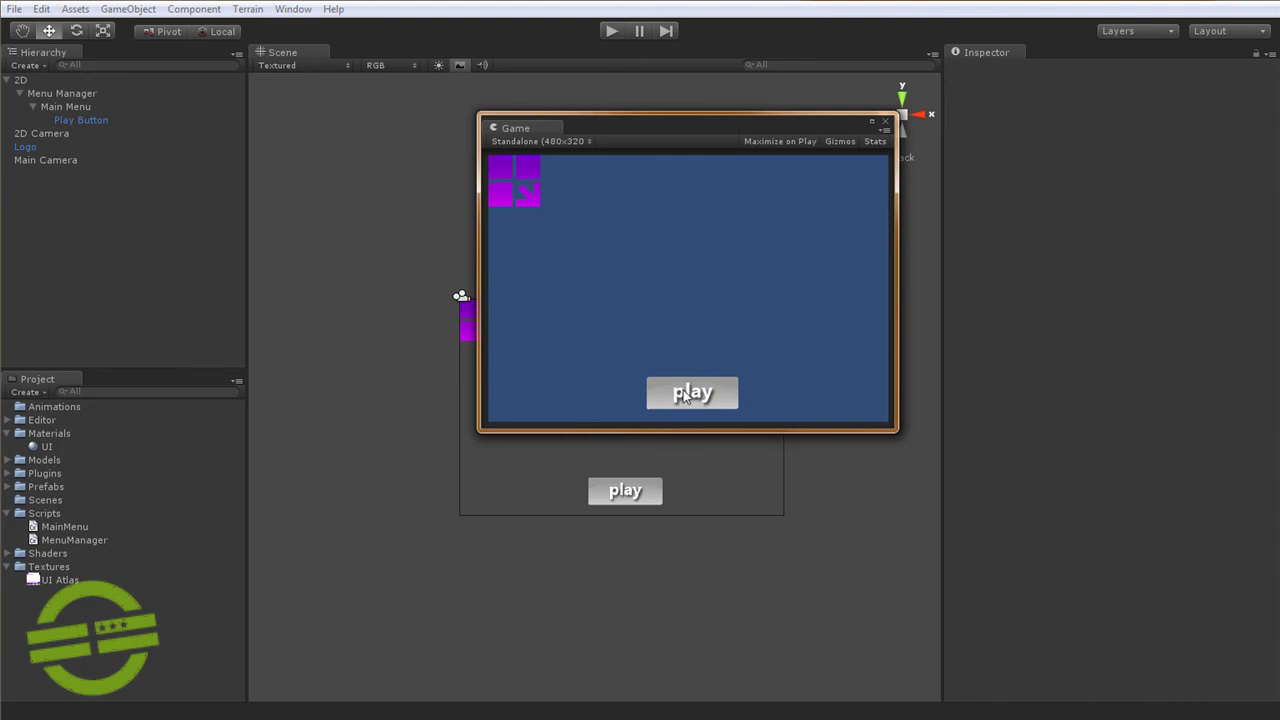
click(612, 31)
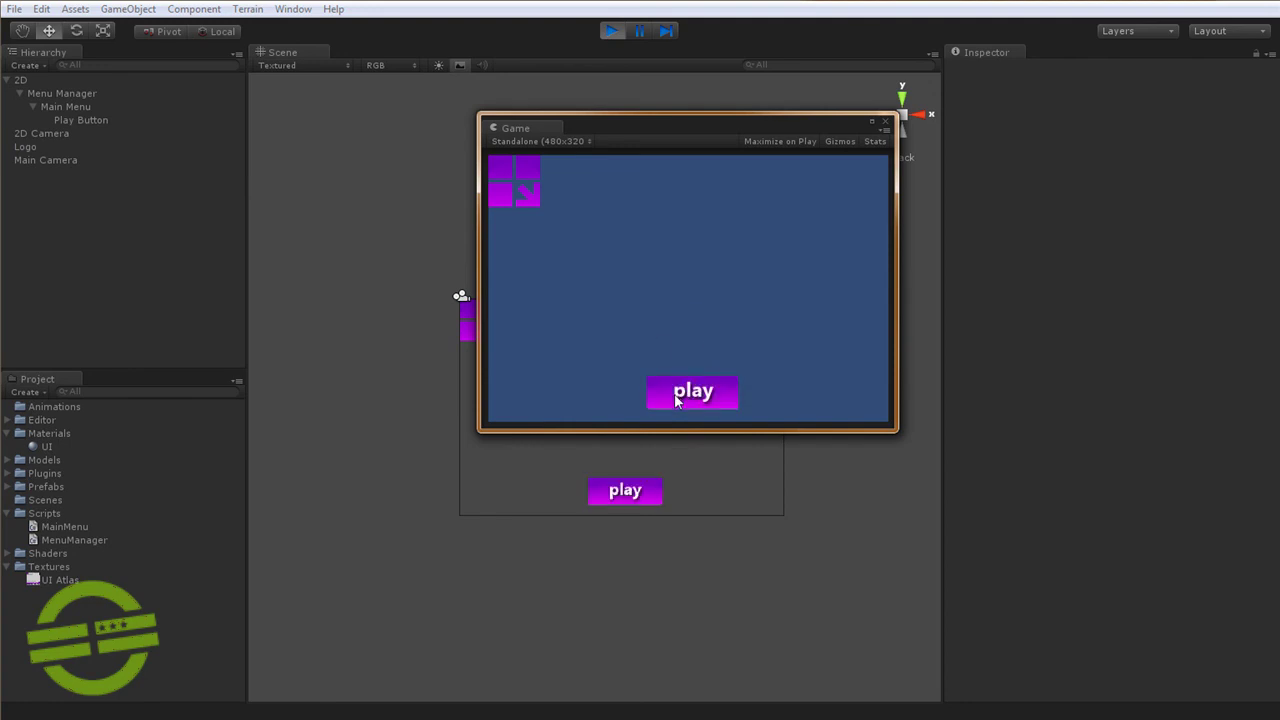
click(676, 400)
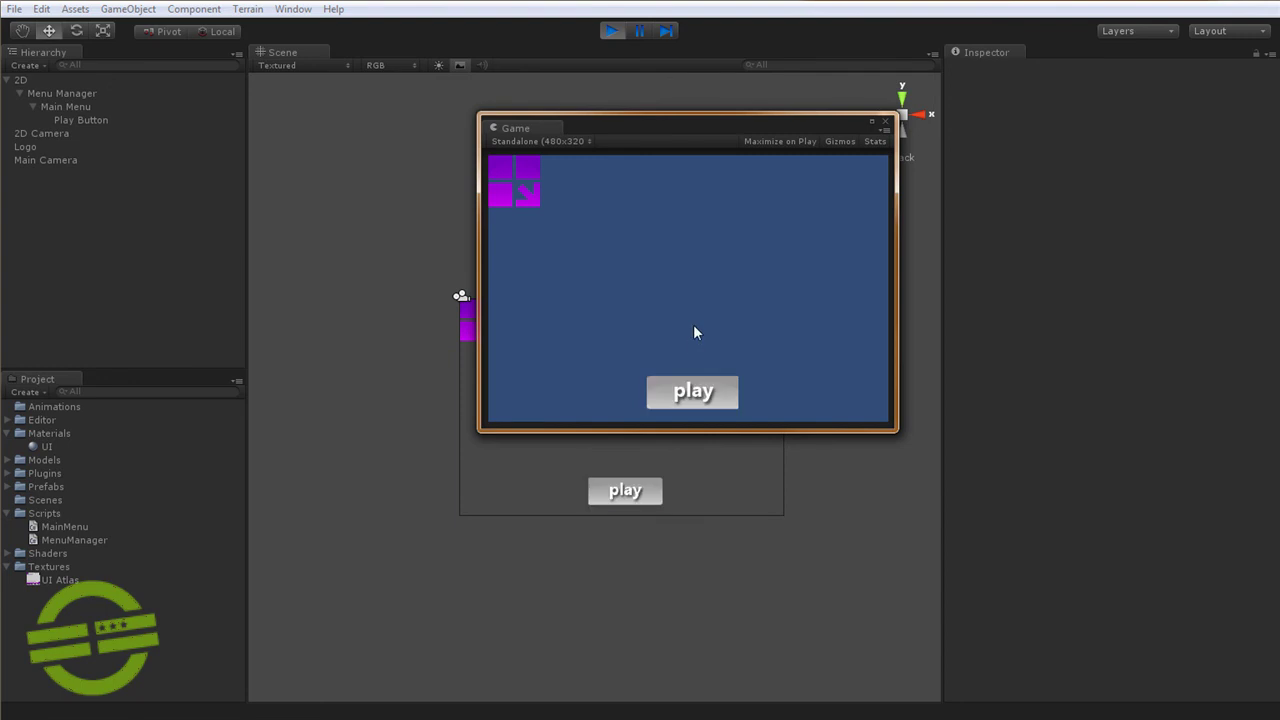
click(622, 32)
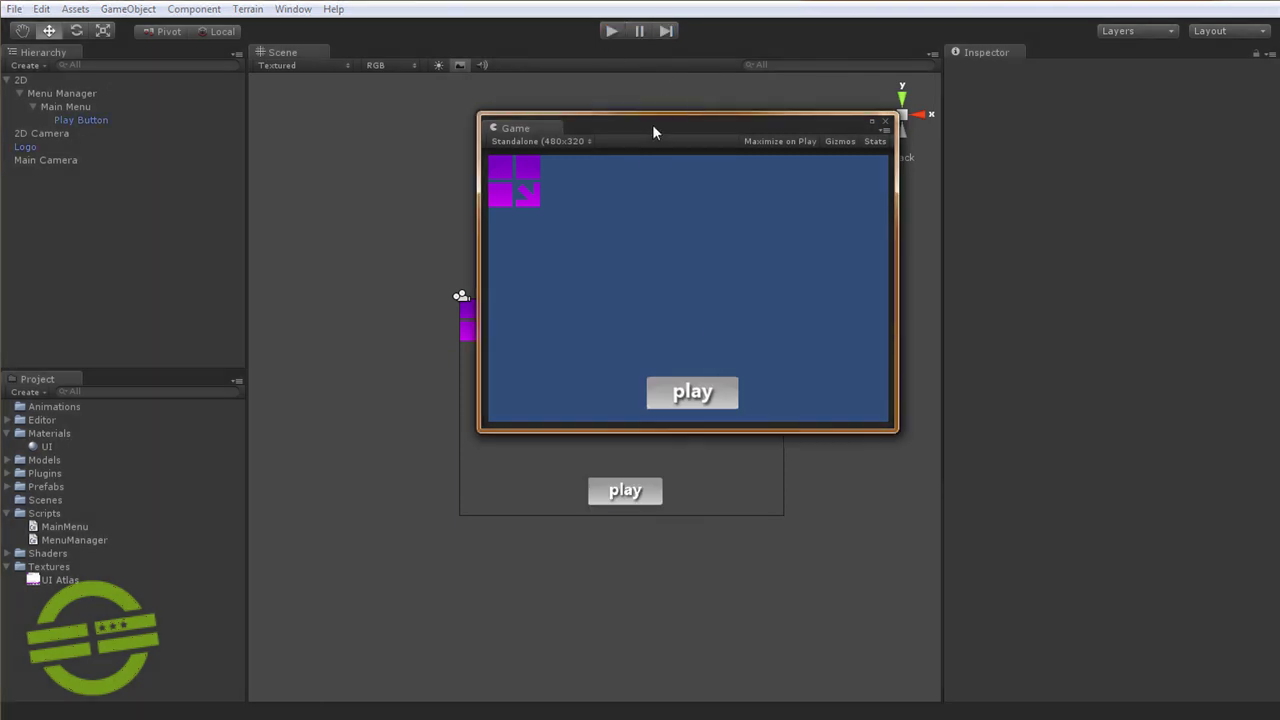
drag(653, 130, 920, 170)
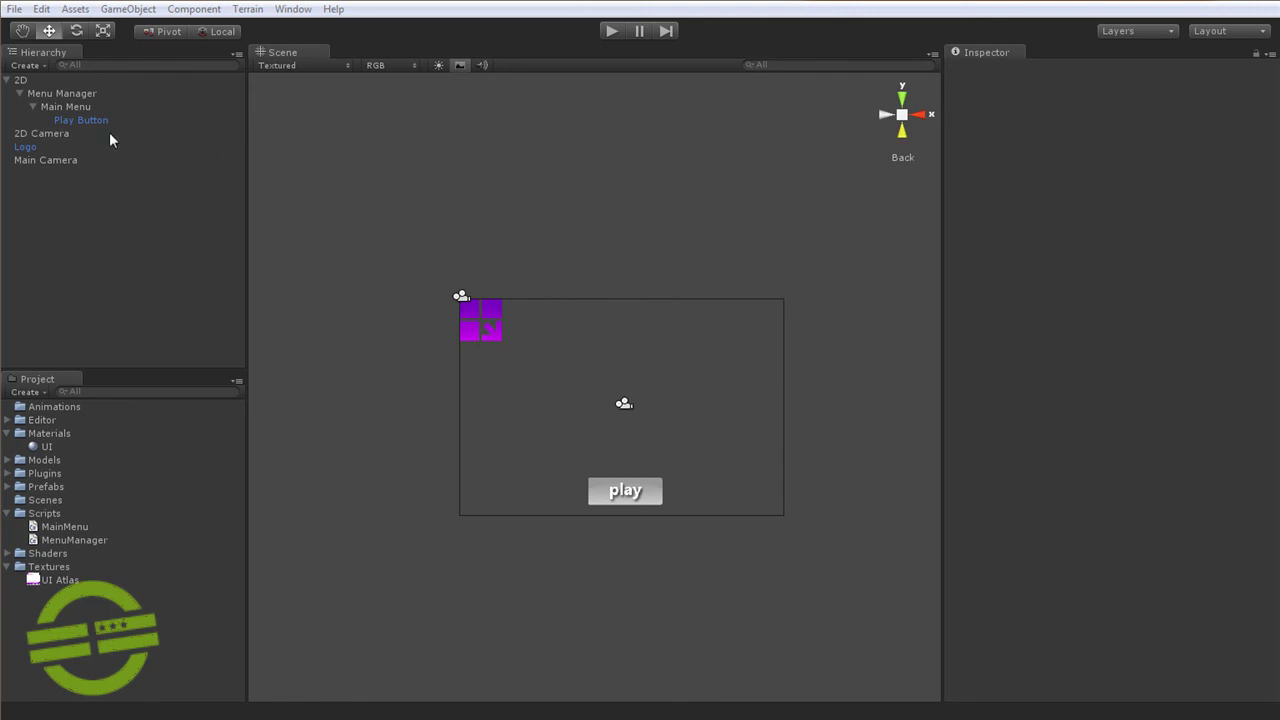
click(87, 107)
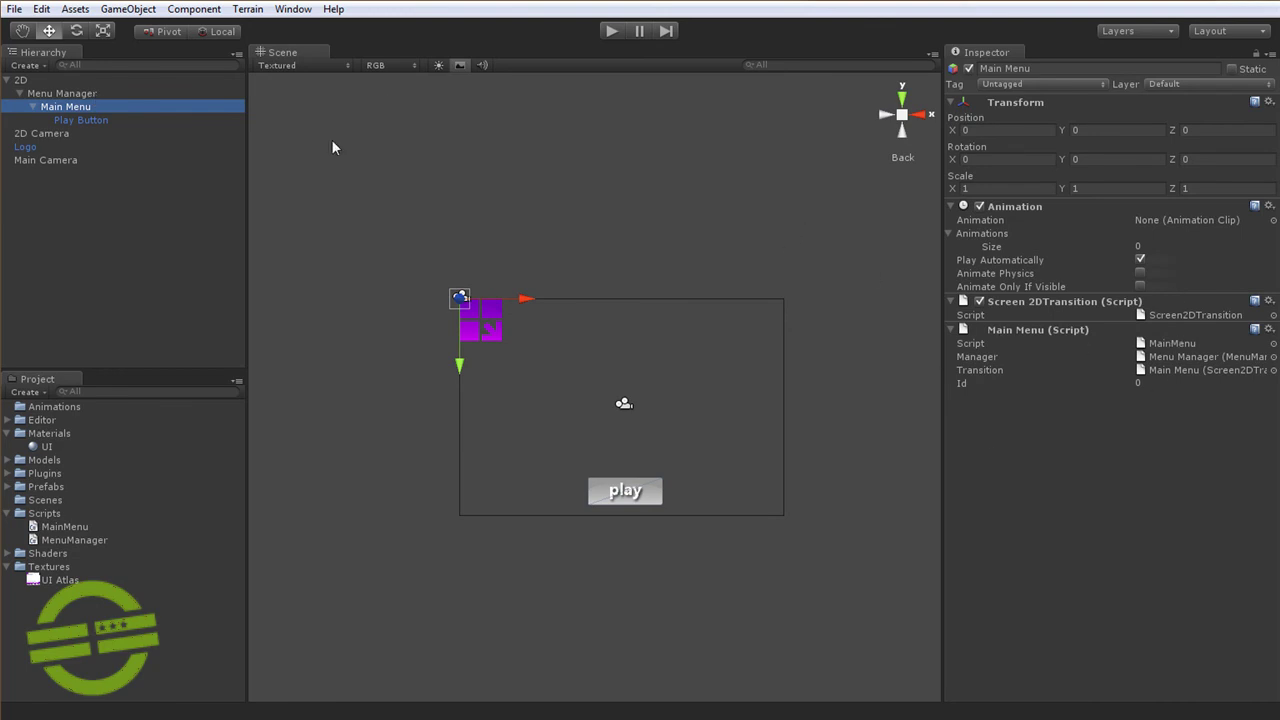
click(85, 93)
click(86, 106)
click(92, 120)
click(78, 104)
click(37, 82)
click(47, 93)
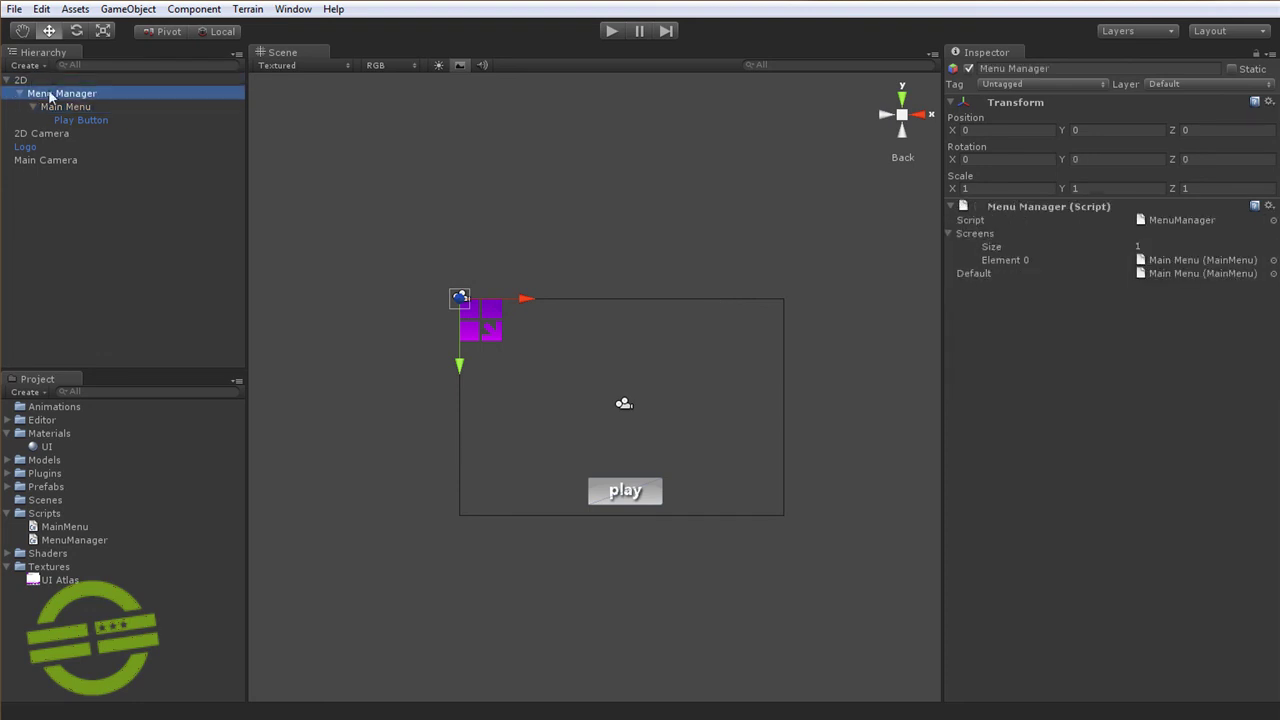
click(60, 106)
click(85, 120)
key(Up)
key(Up)
key(Up)
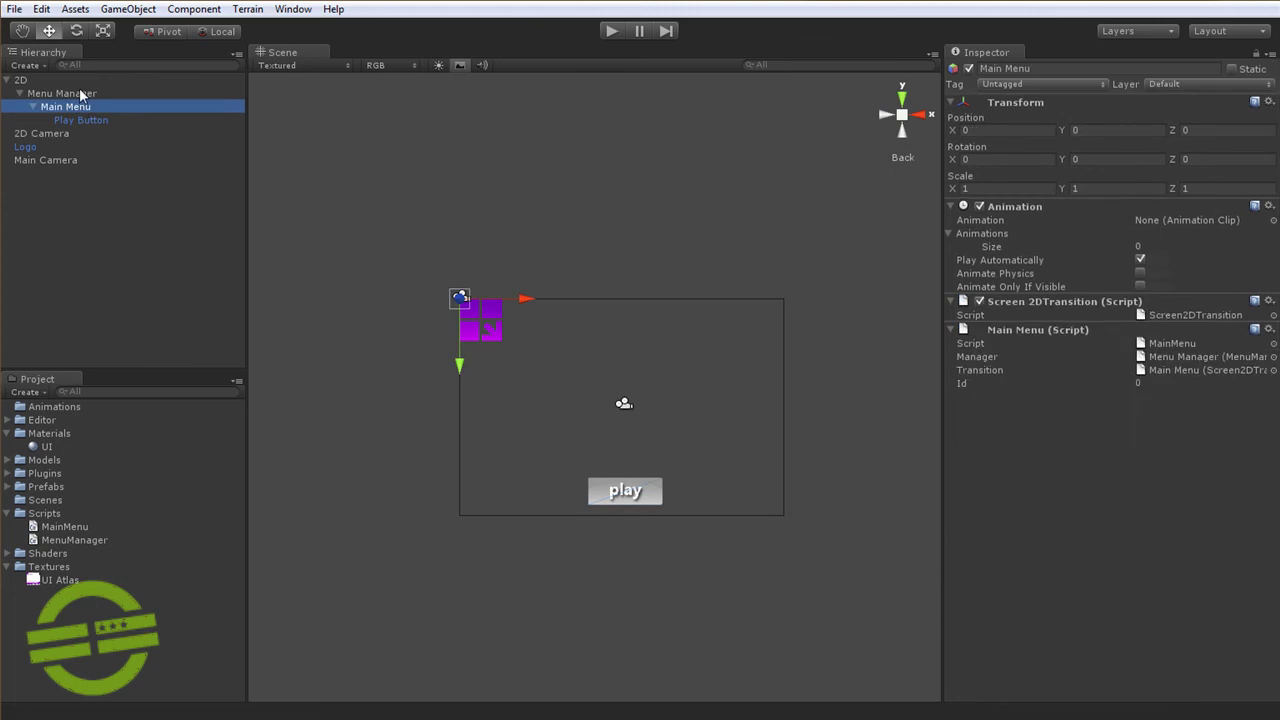
key(Down)
click(76, 106)
click(88, 120)
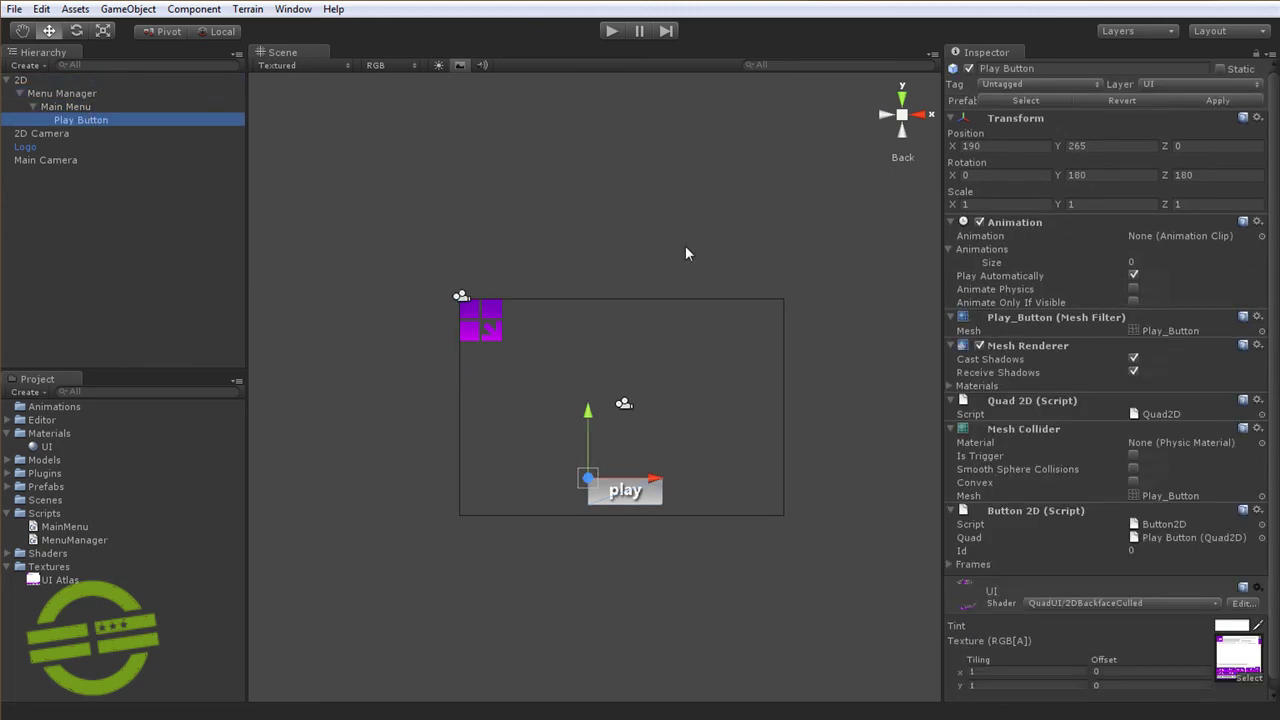
click(66, 107)
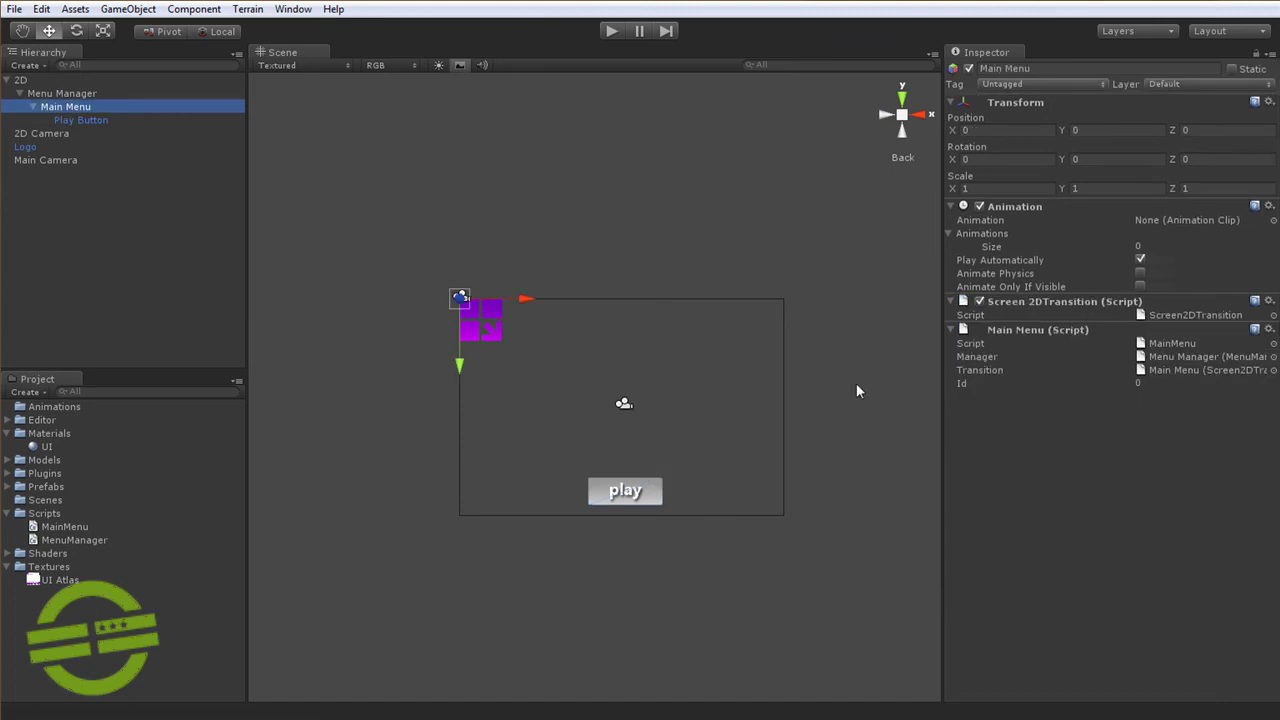
click(66, 93)
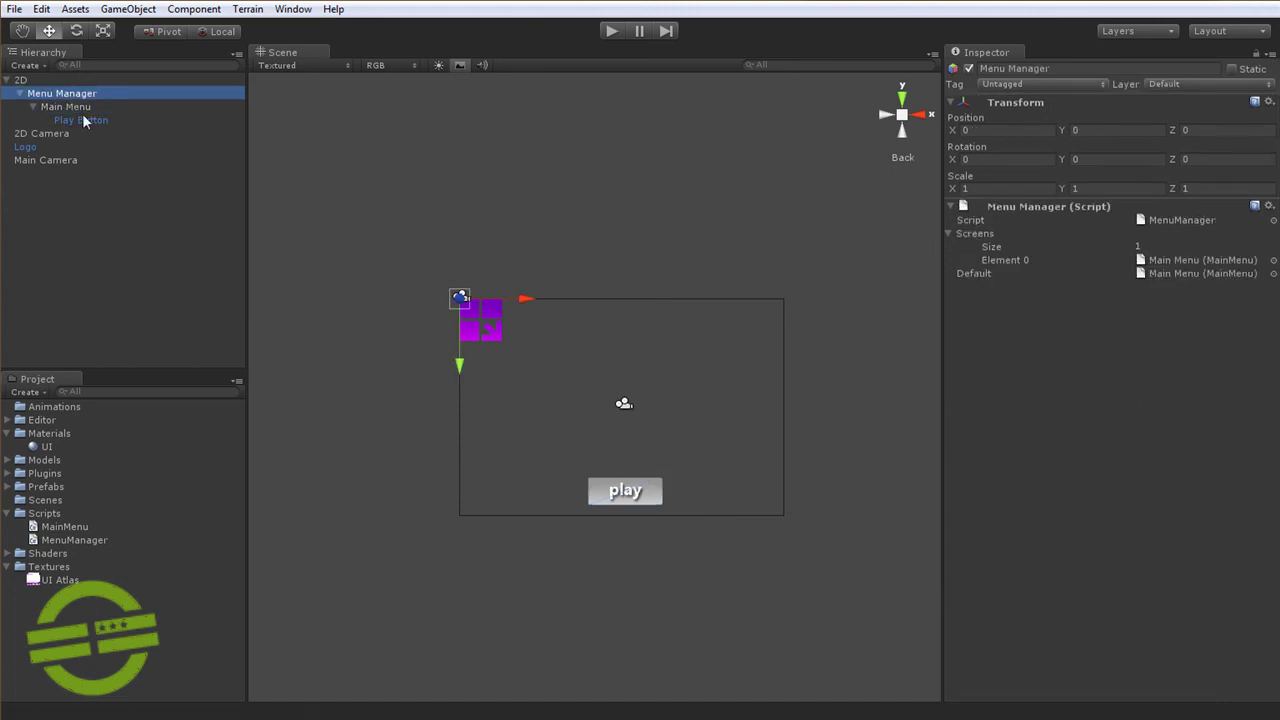
click(82, 106)
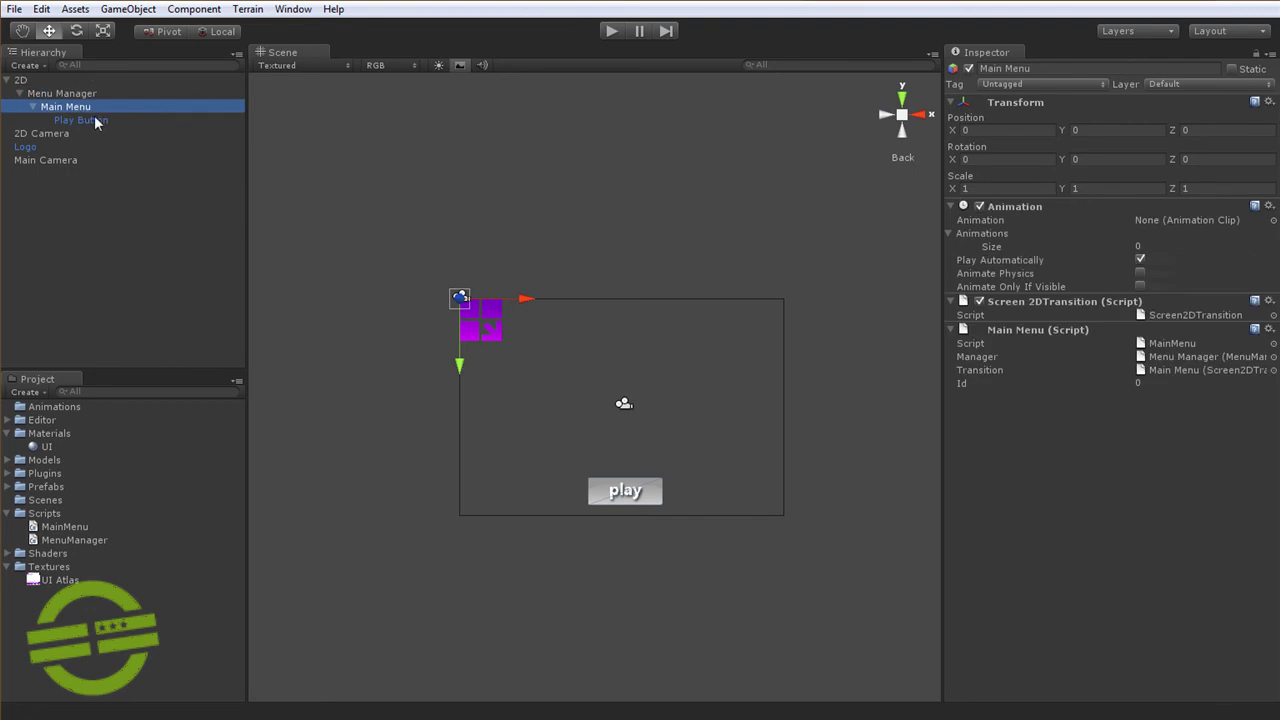
click(97, 121)
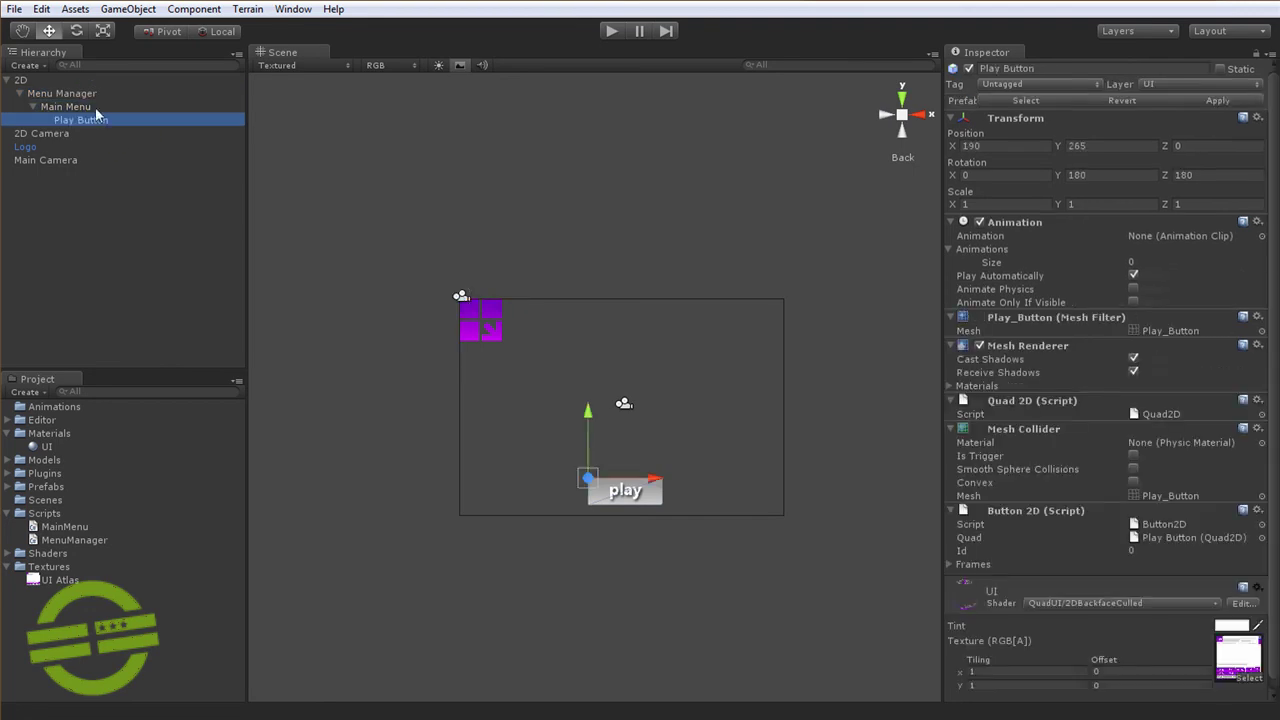
click(100, 109)
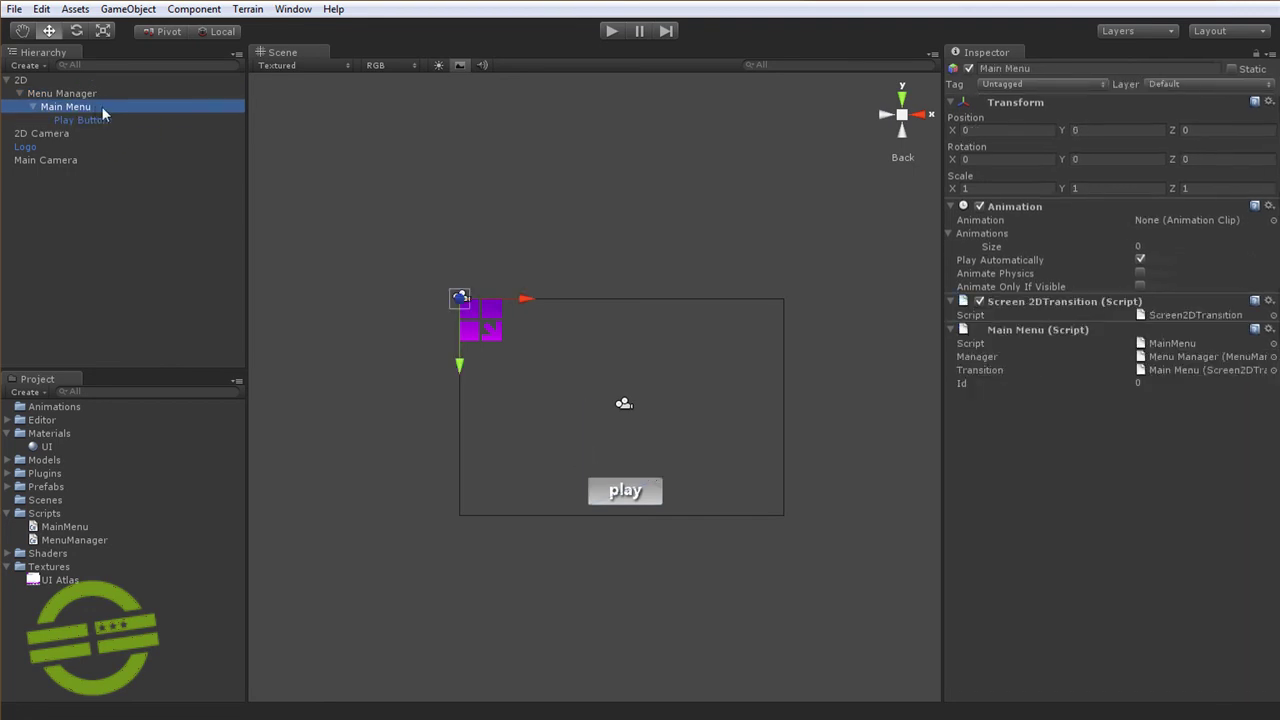
Step: Add 'public Button2D playButton;' to the MainMenu class and save the script
double_click(85, 525)
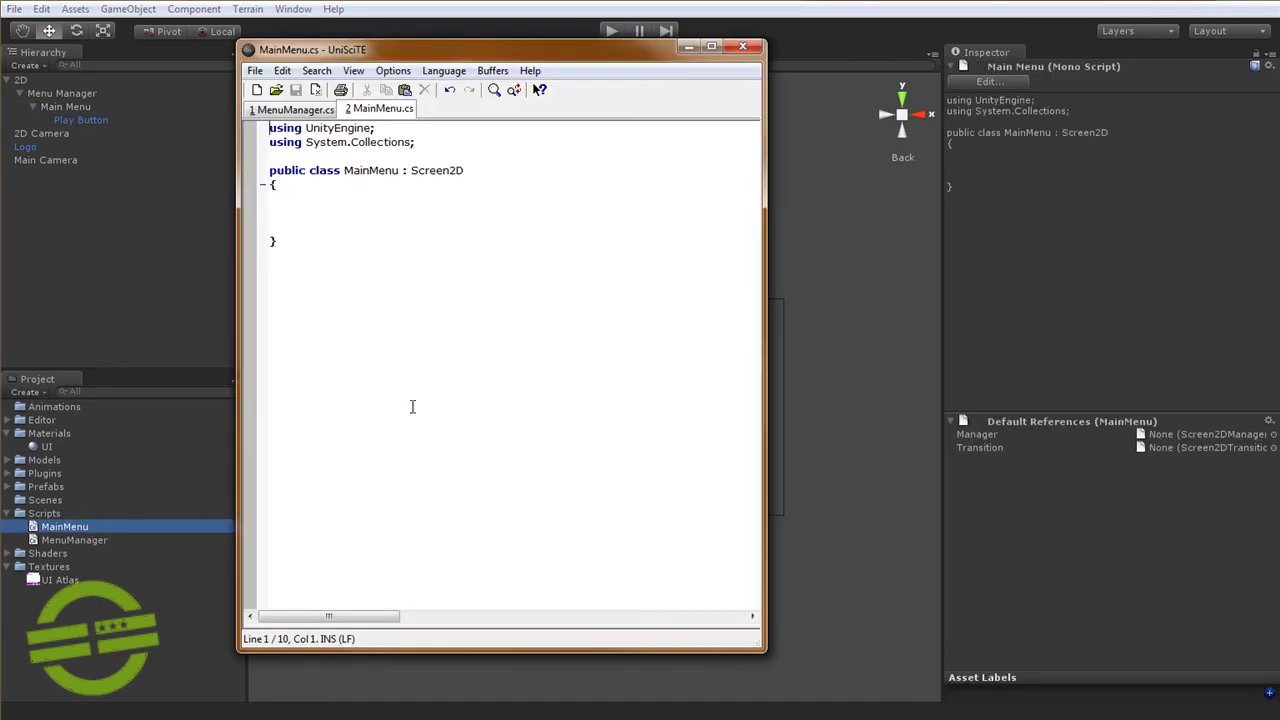
click(378, 207)
key(Tab)
text(public )
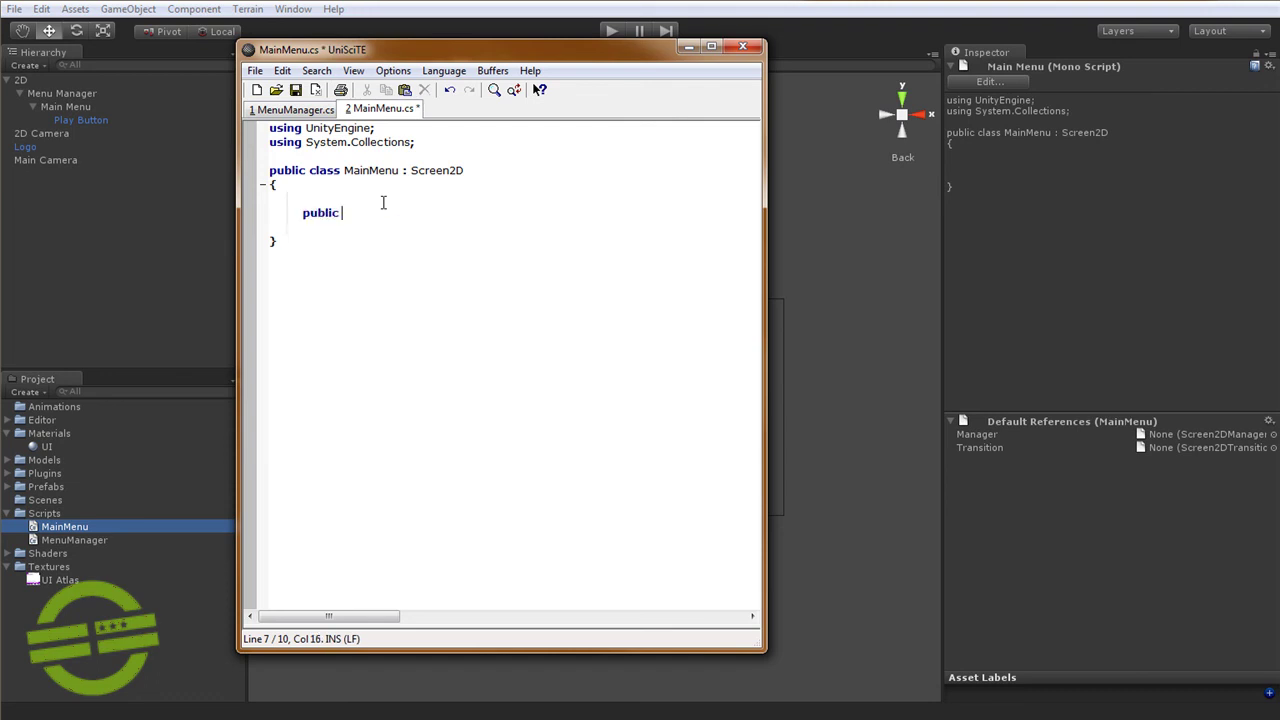
text(Button2D playButton;)
key(ctrl+s)
click(818, 42)
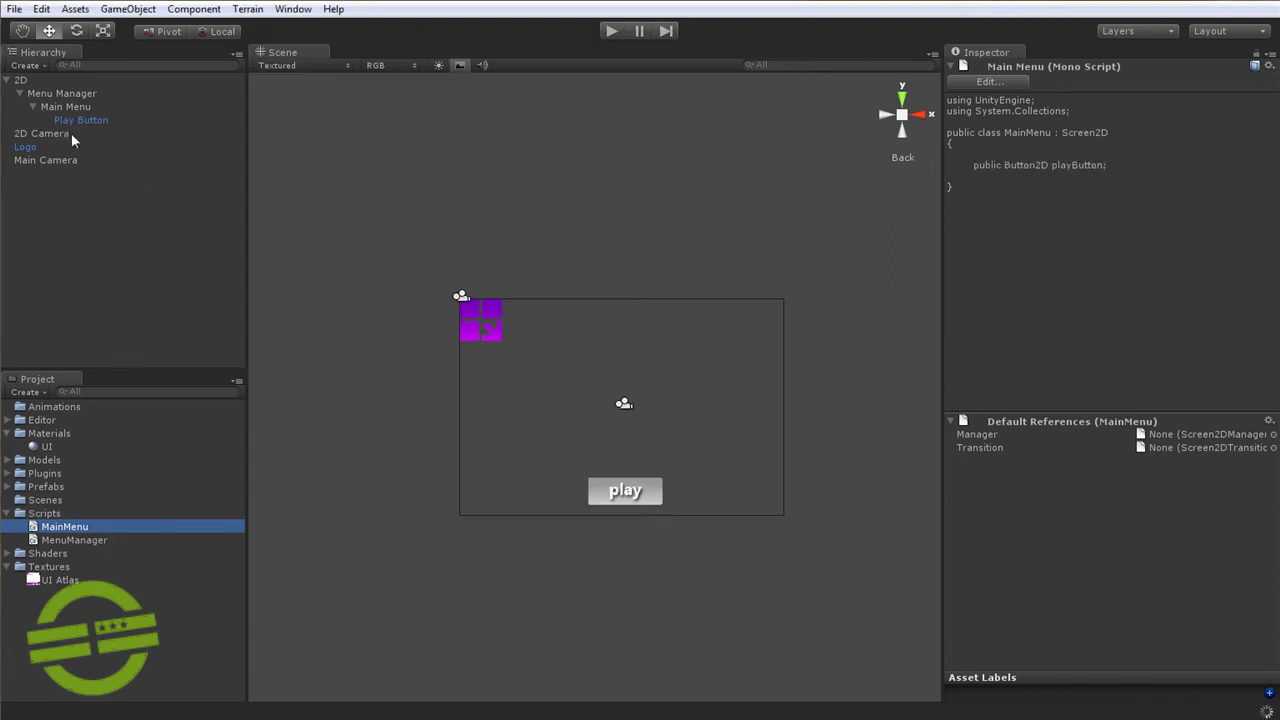